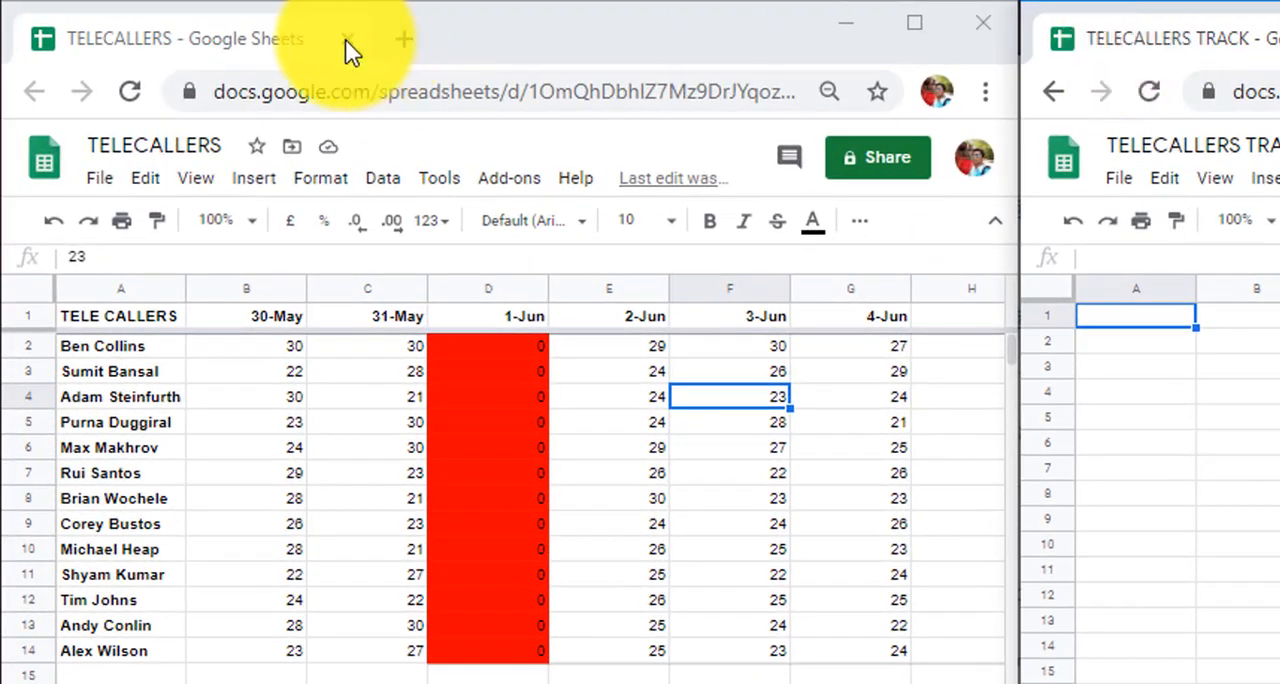
Look over the telecallers' daily call data in the TELECALLERS spreadsheet and the empty TELECALLERS TRACK spreadsheet
click(234, 40)
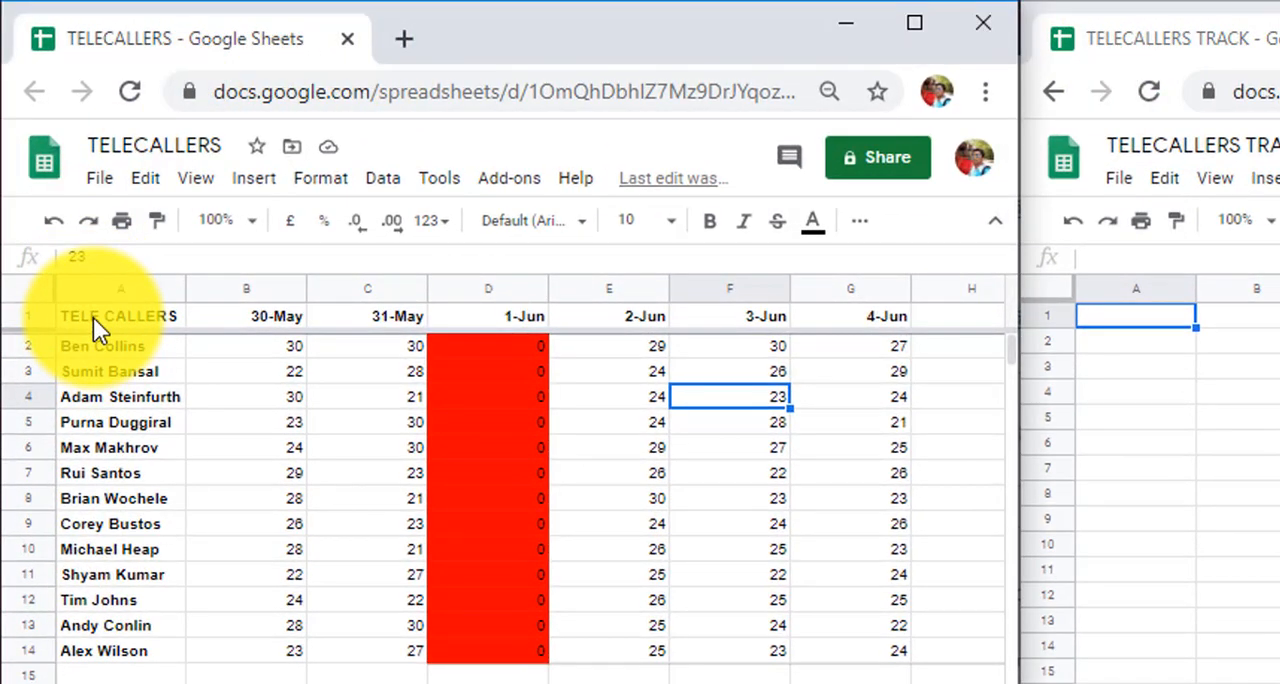
drag(93, 317, 574, 409)
click(567, 408)
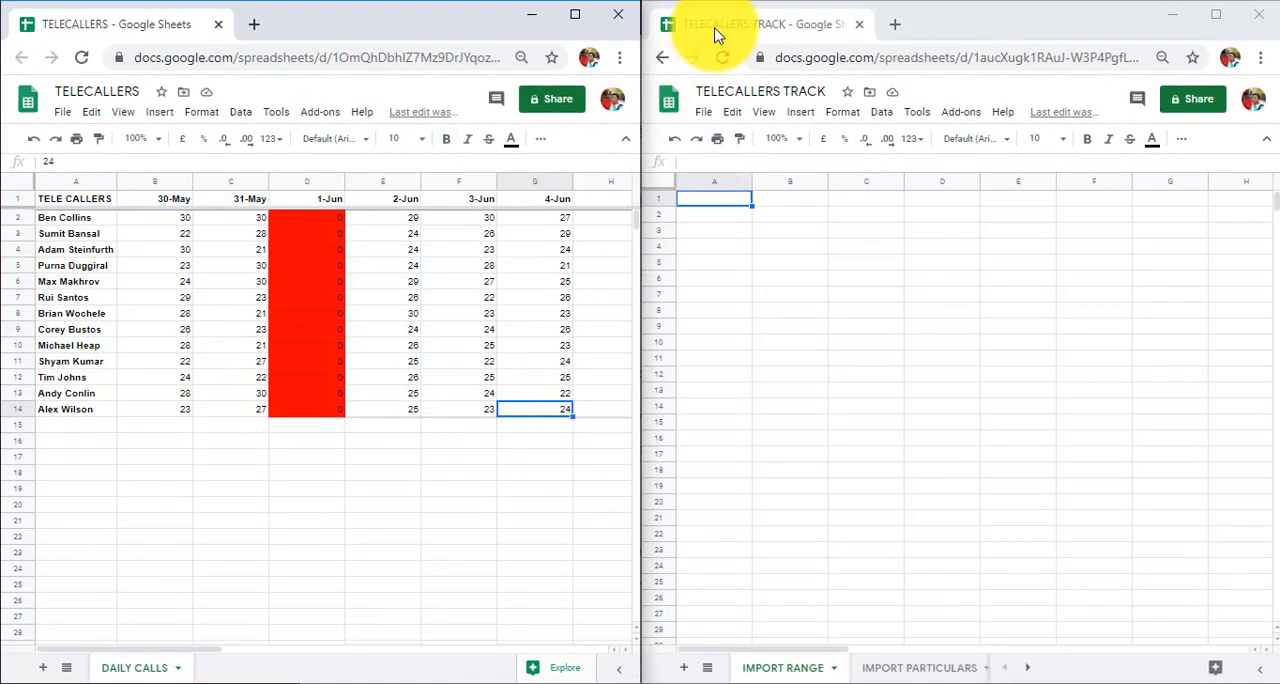
click(714, 29)
click(722, 231)
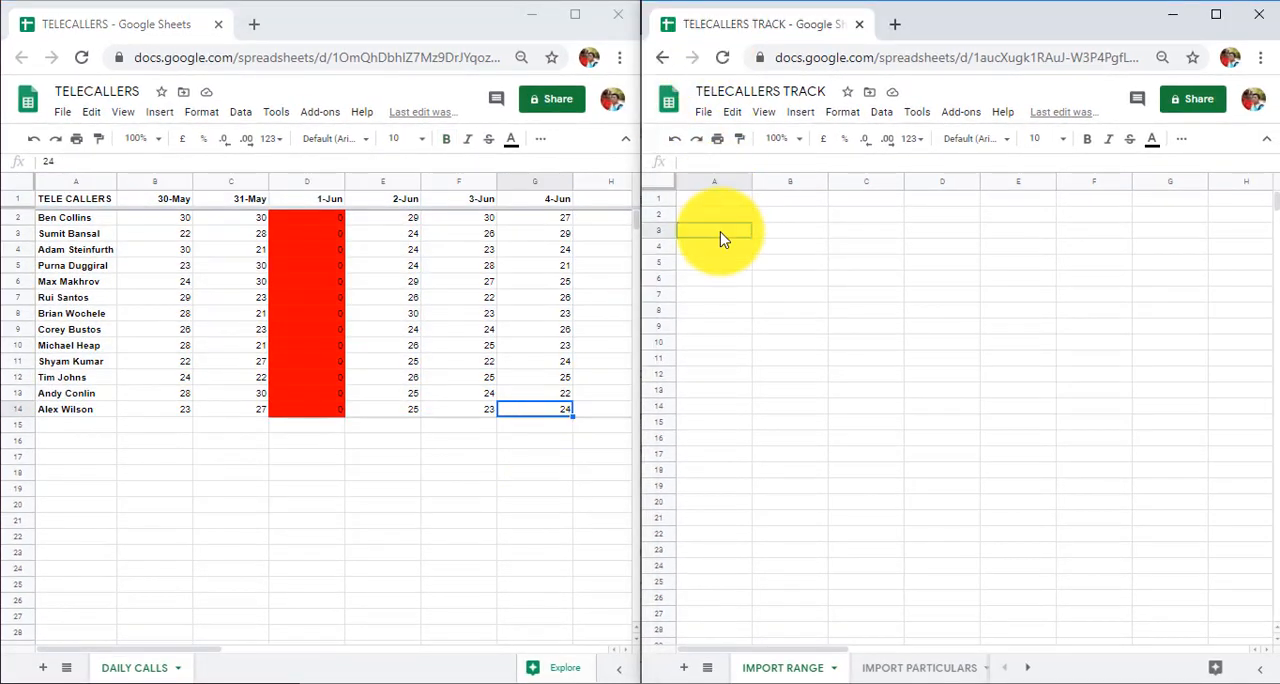
click(80, 28)
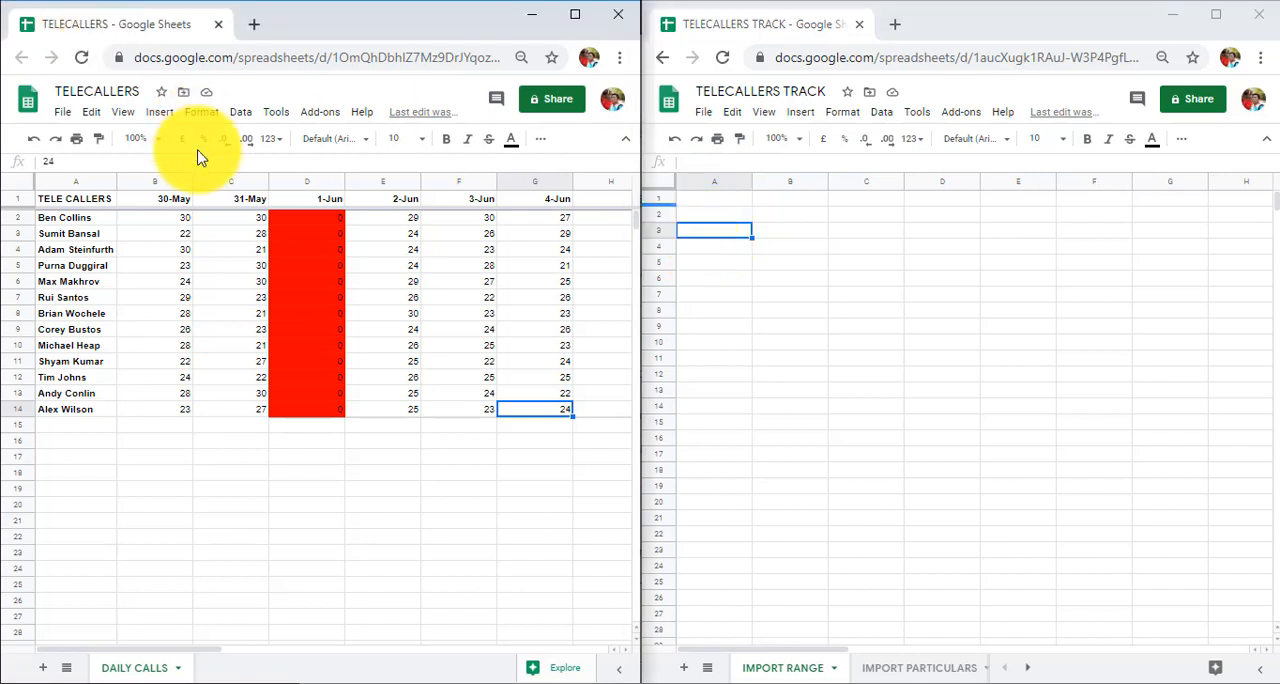
click(748, 27)
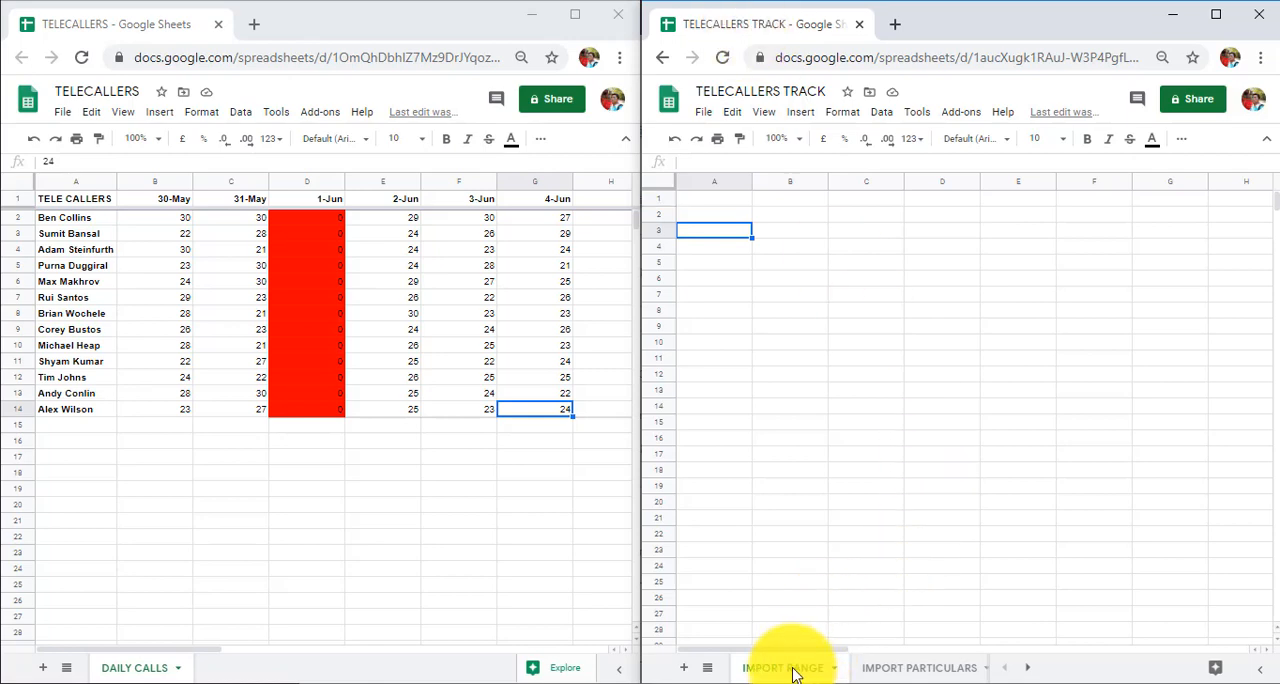
In A1 of the IMPORT RANGE sheet, start an IMPORTRANGE formula using the TELECALLERS spreadsheet's ID copied from its URL
click(699, 204)
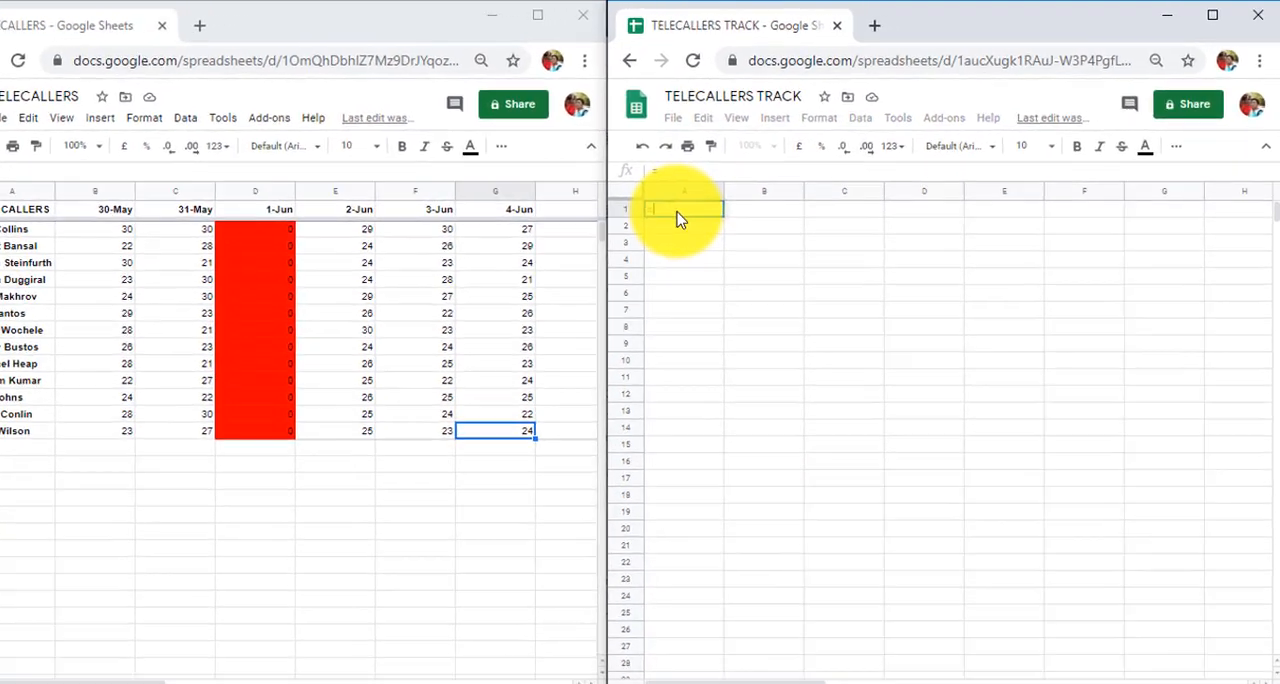
text(=importra)
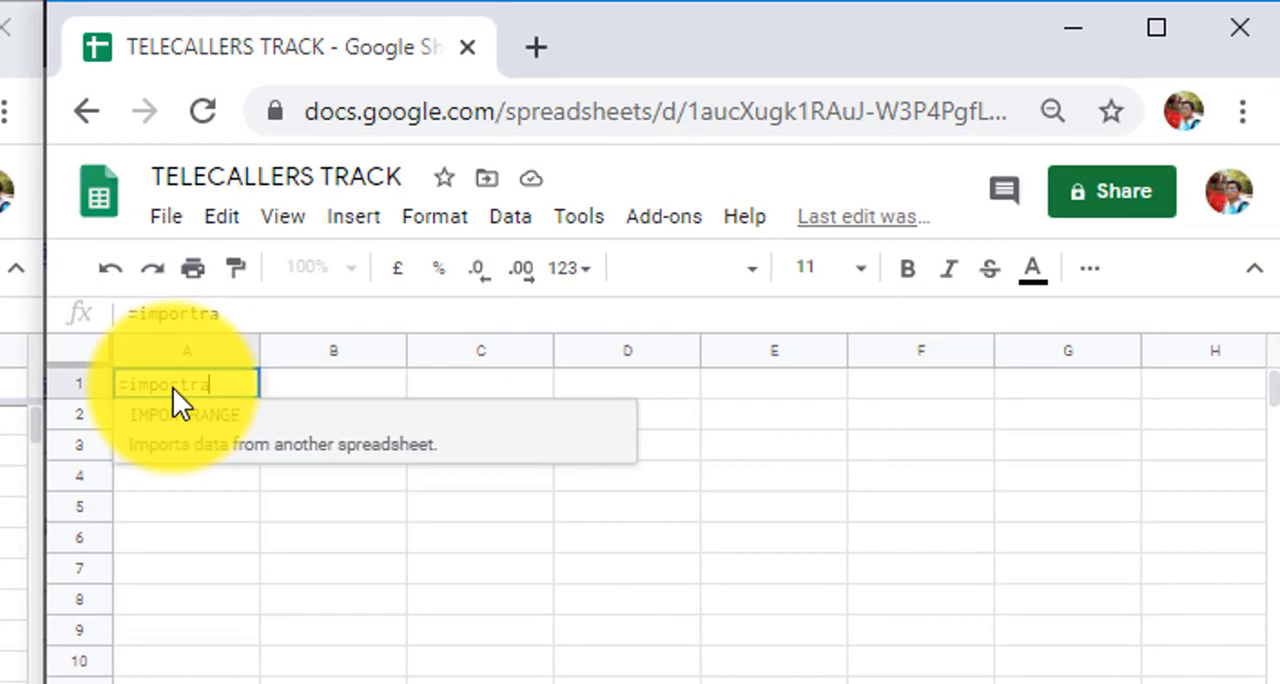
key(Tab)
text(")
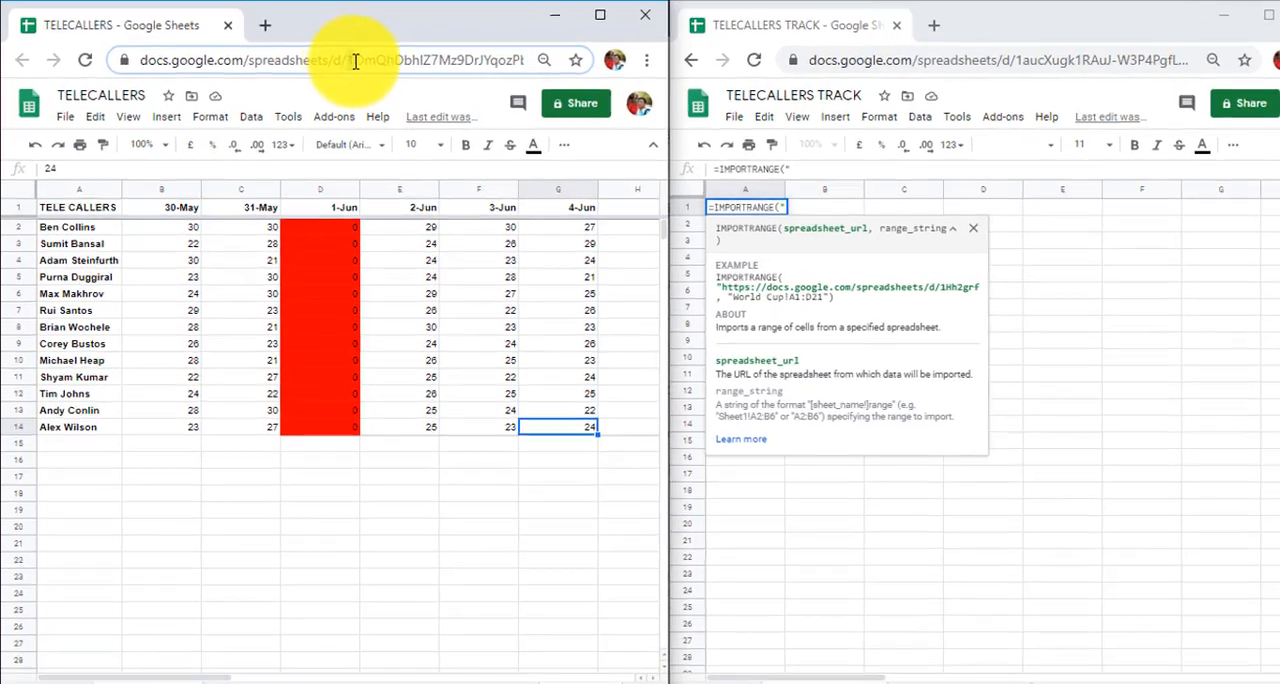
drag(331, 57, 464, 58)
drag(563, 71, 480, 73)
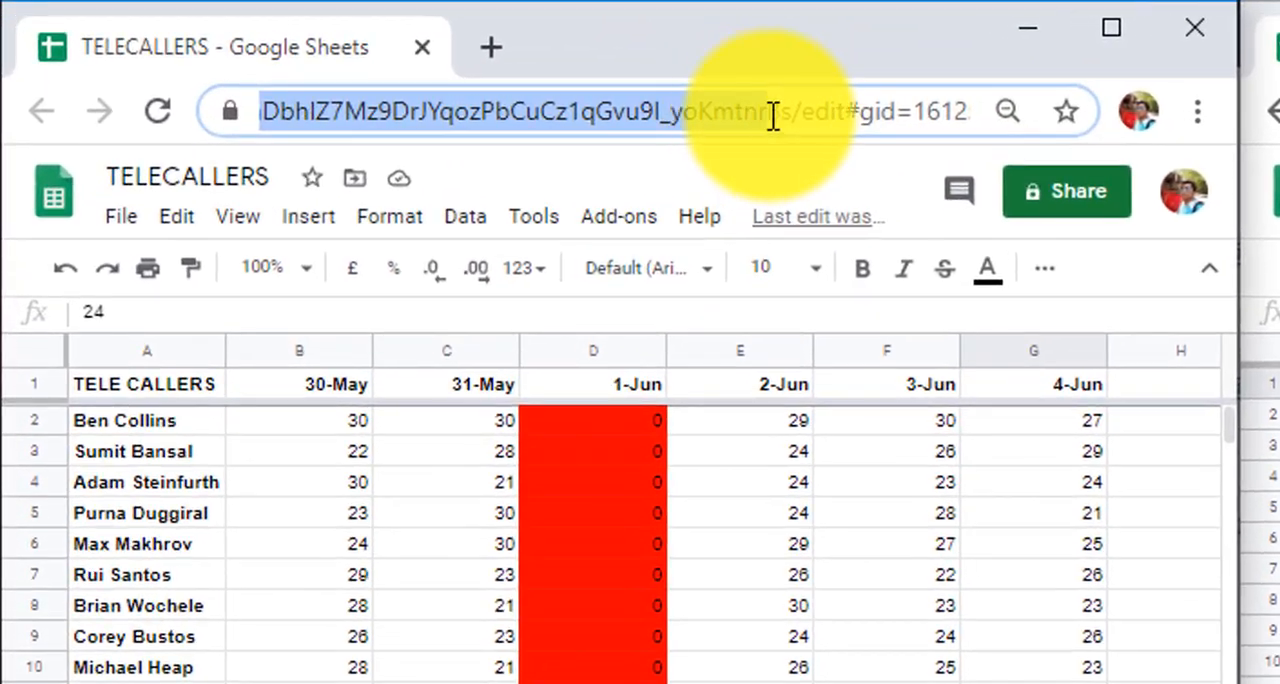
drag(773, 117, 793, 113)
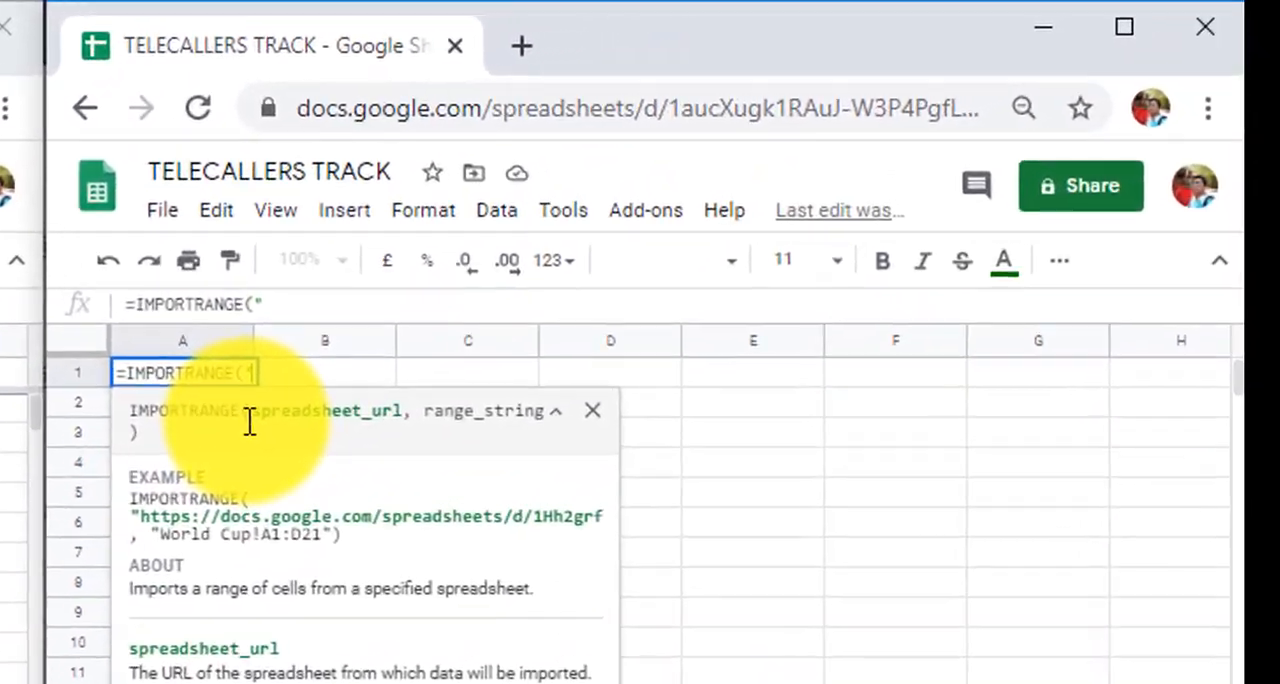
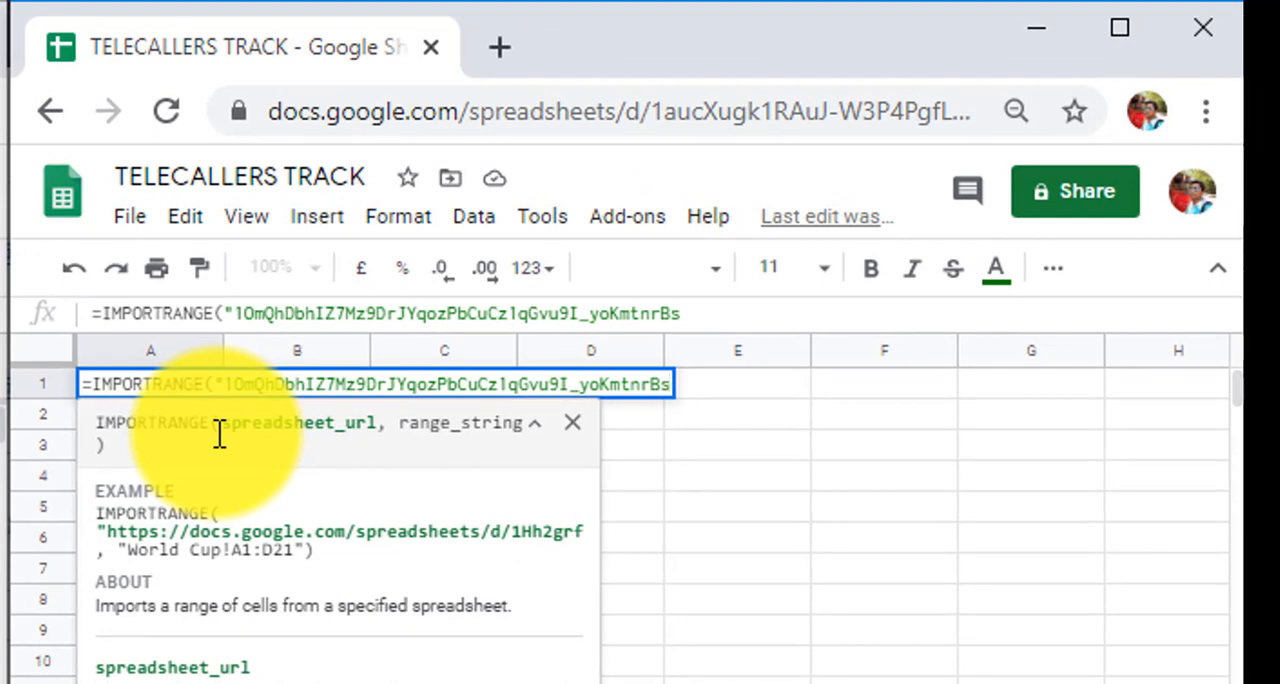
Complete the IMPORTRANGE formula with the range "DAILY CALLS!A:G" and allow access to connect the two spreadsheets
text(, )
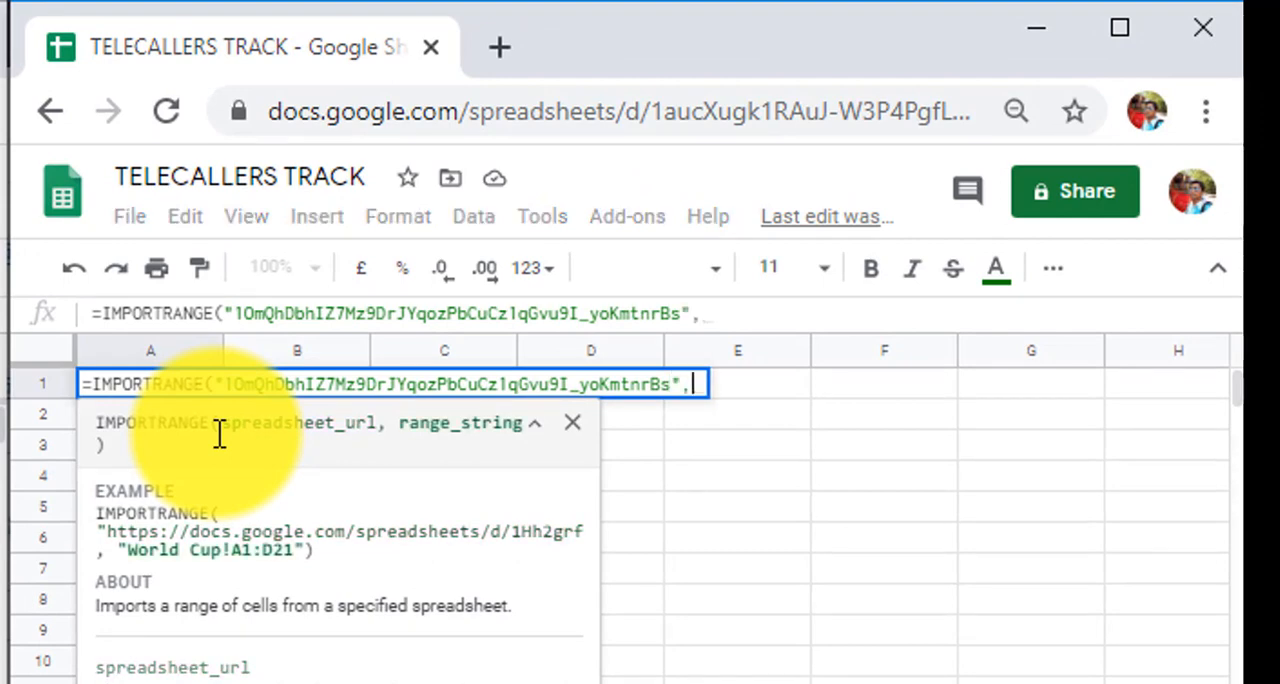
text("DA)
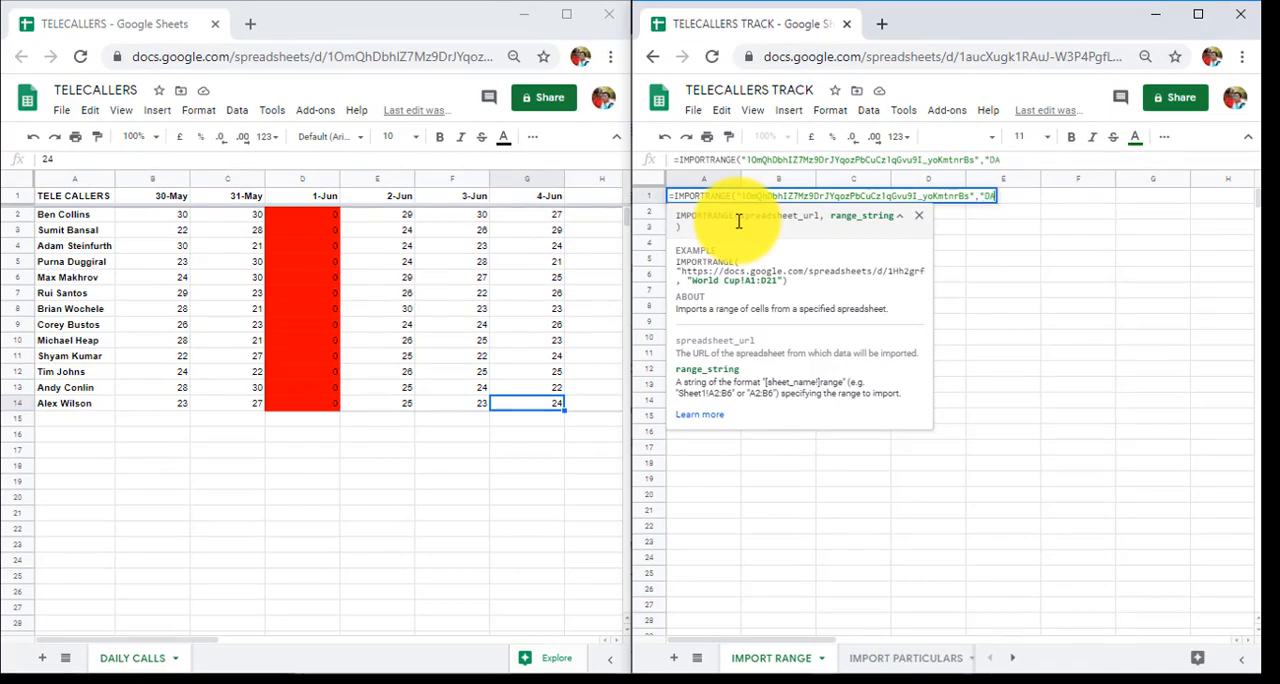
text(IL)
text(Y CALL)
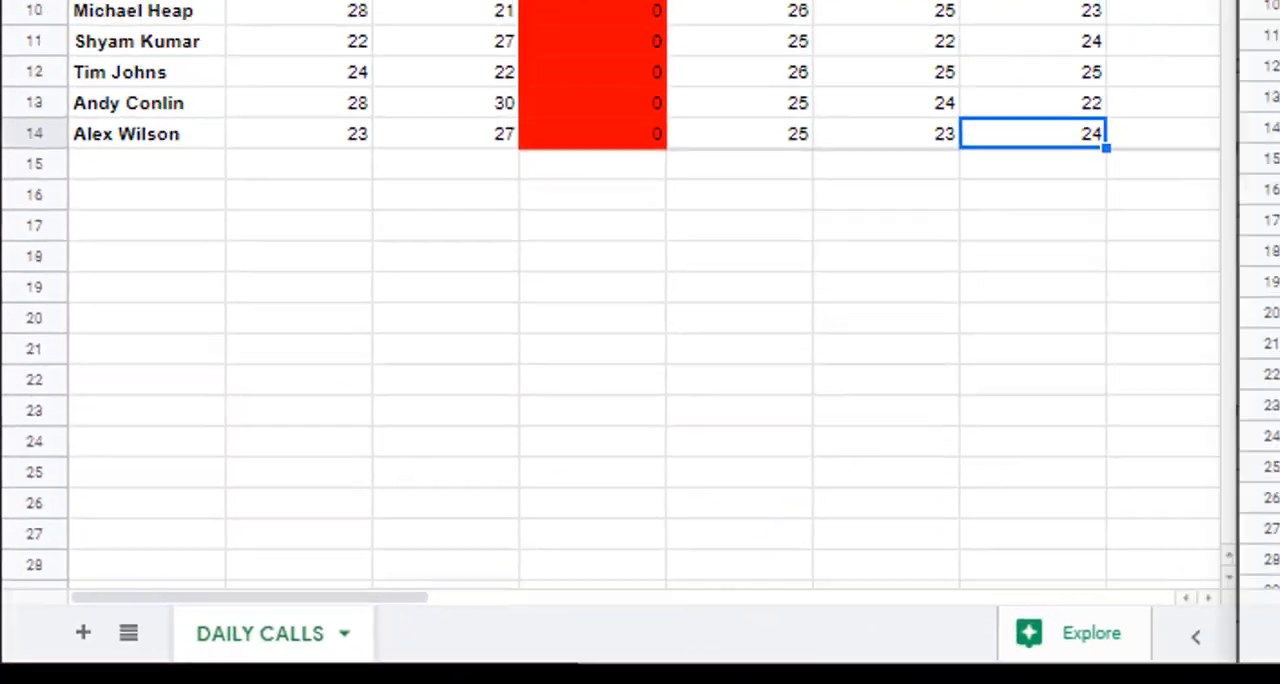
text(S!)
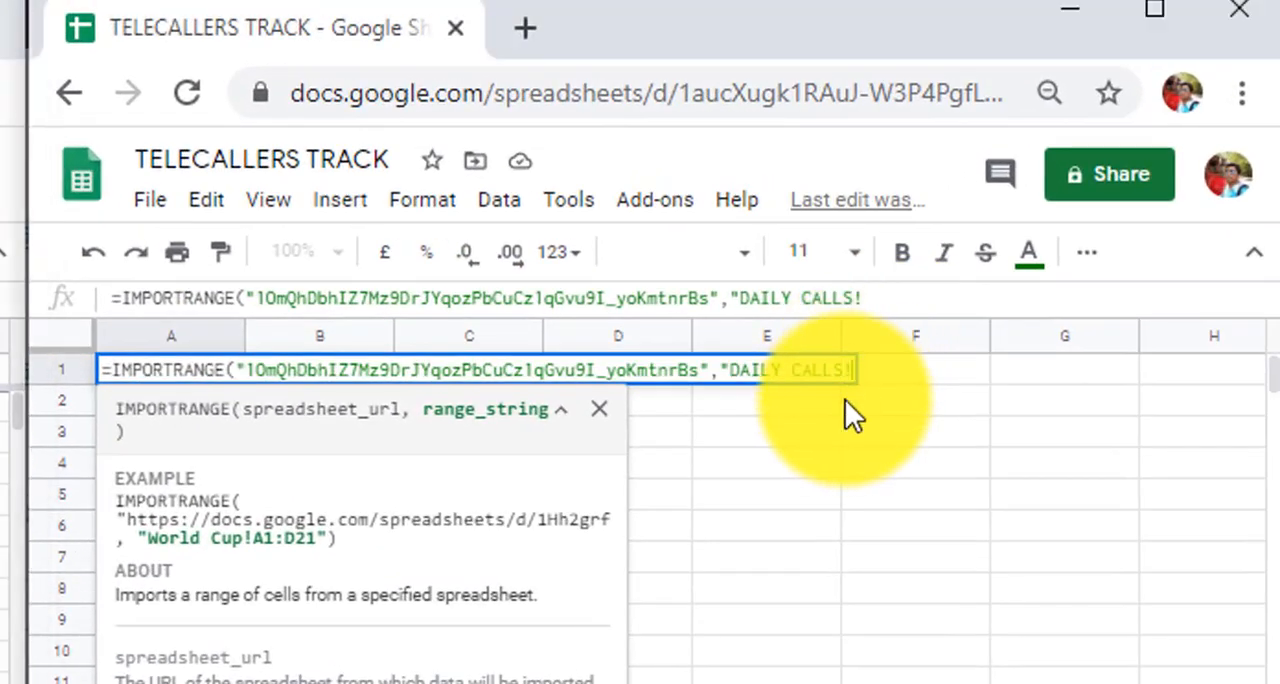
text(A:G)
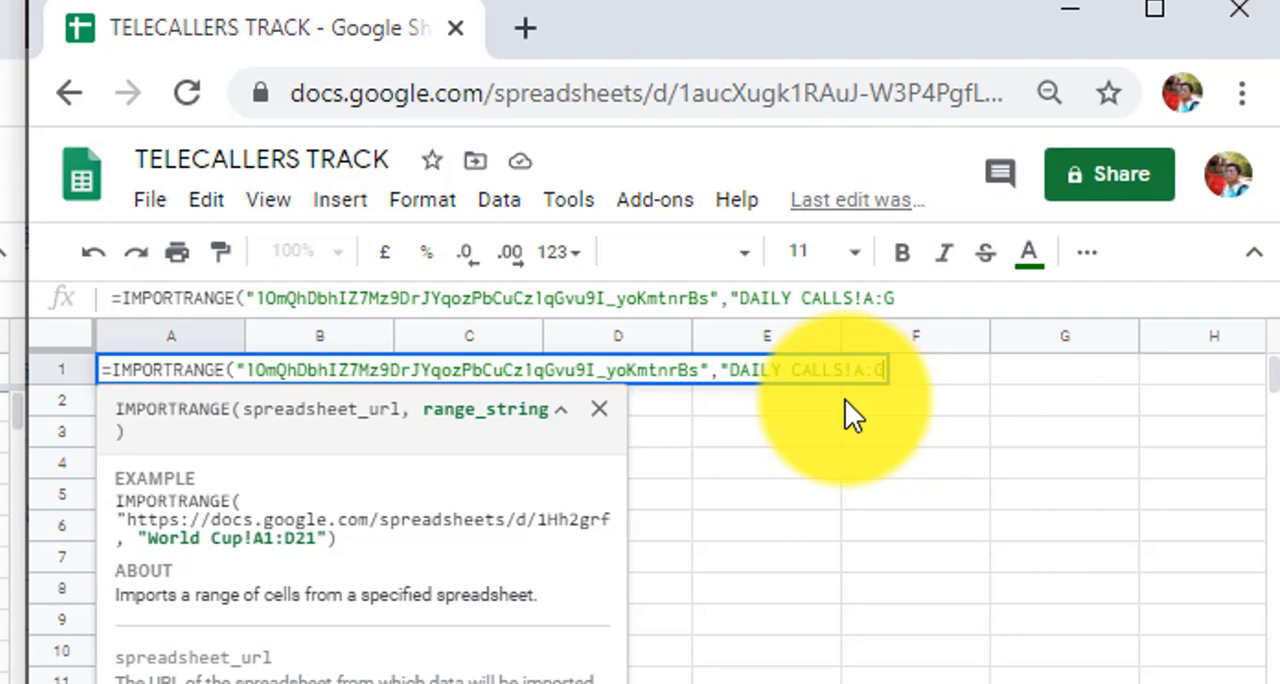
text("))
key(Return)
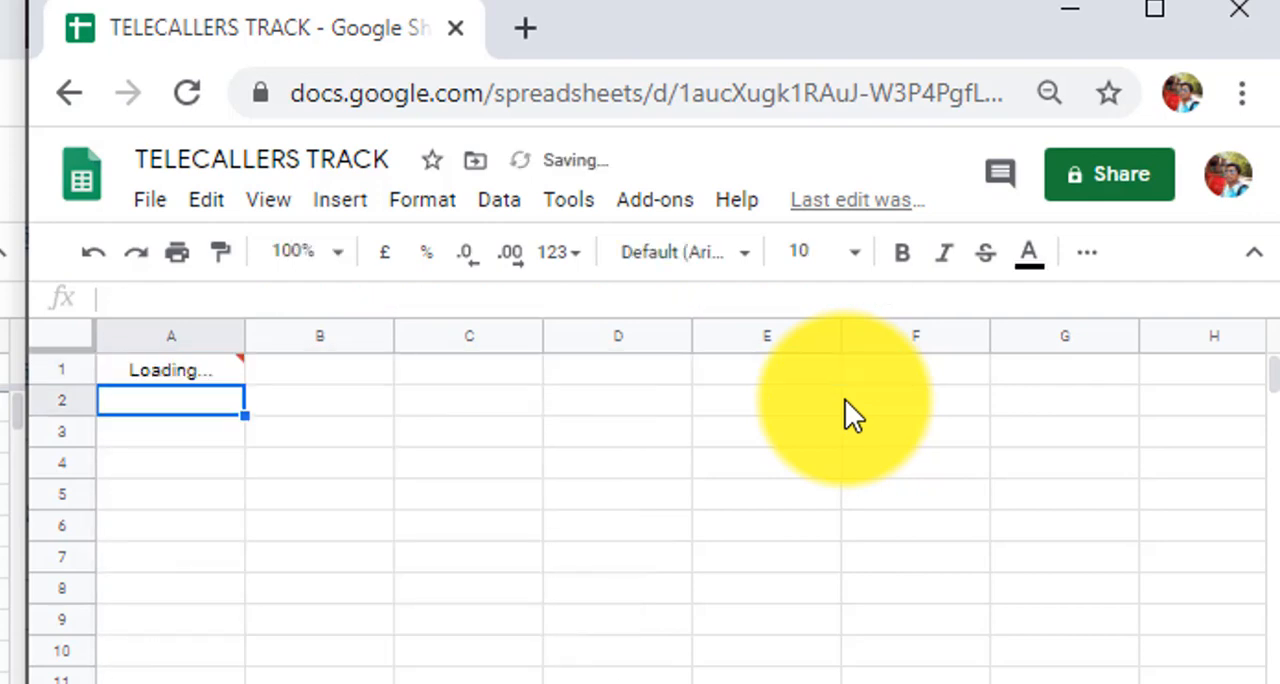
click(215, 375)
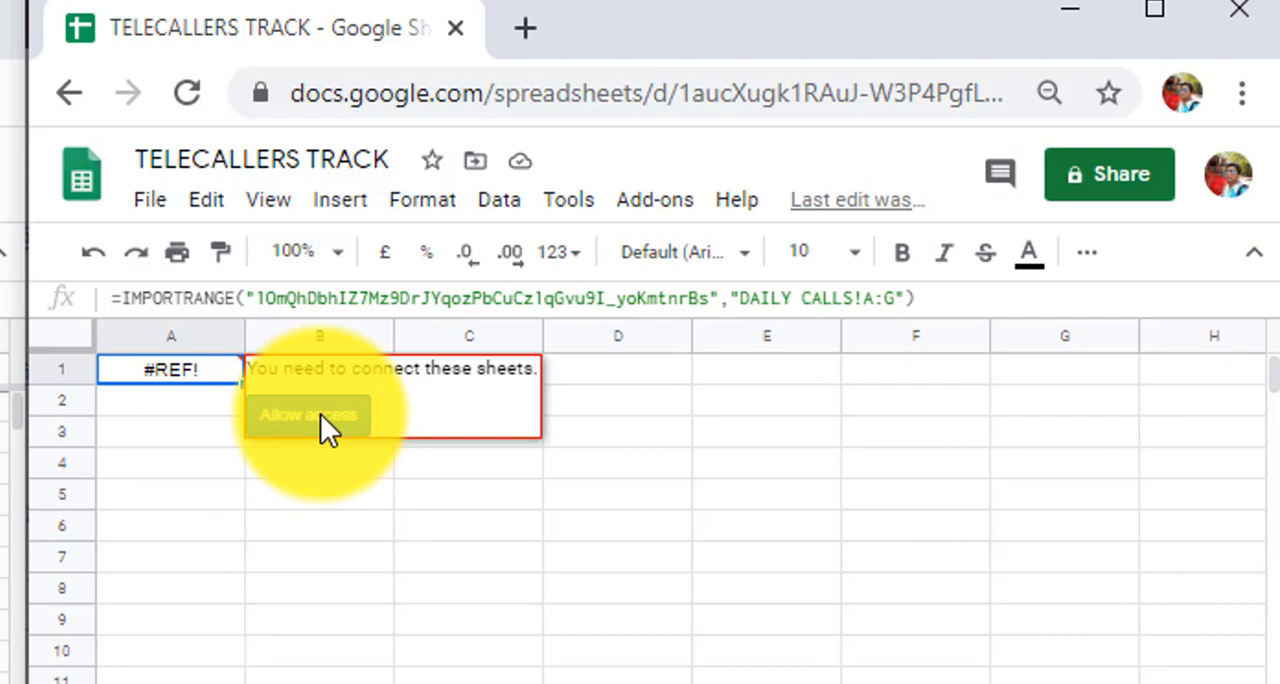
click(320, 413)
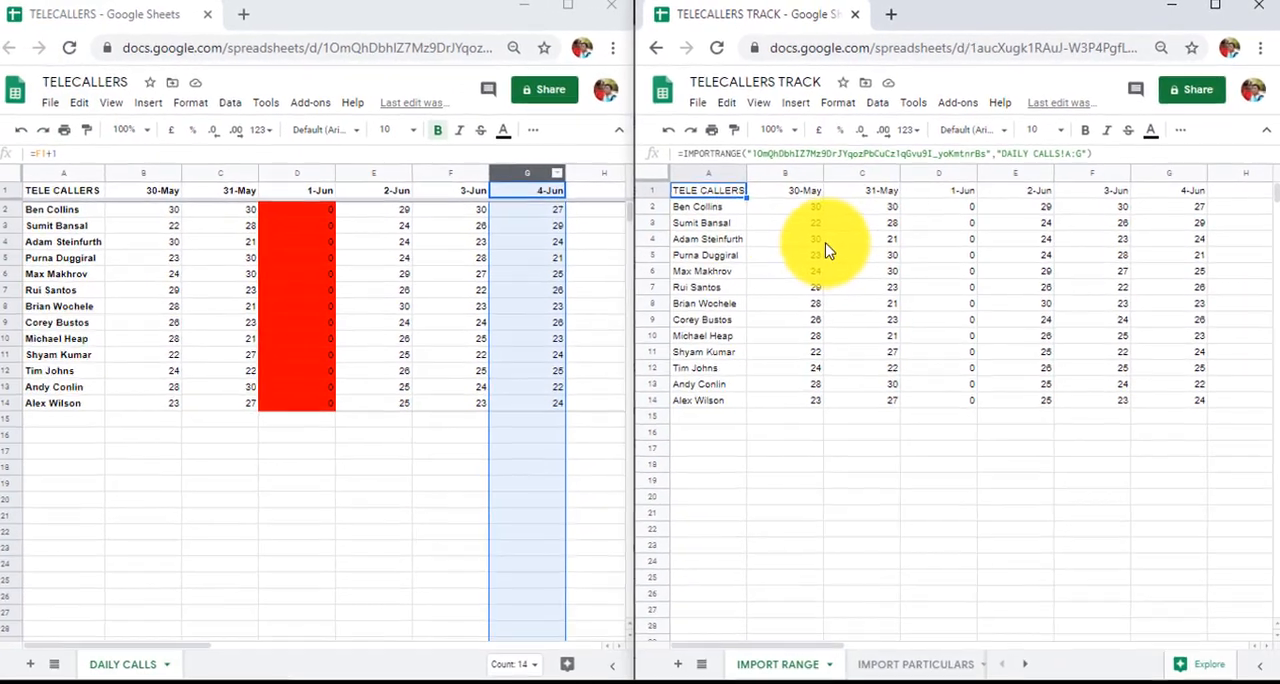
Check the imported call data in the IMPORT RANGE sheet
drag(703, 192, 1195, 400)
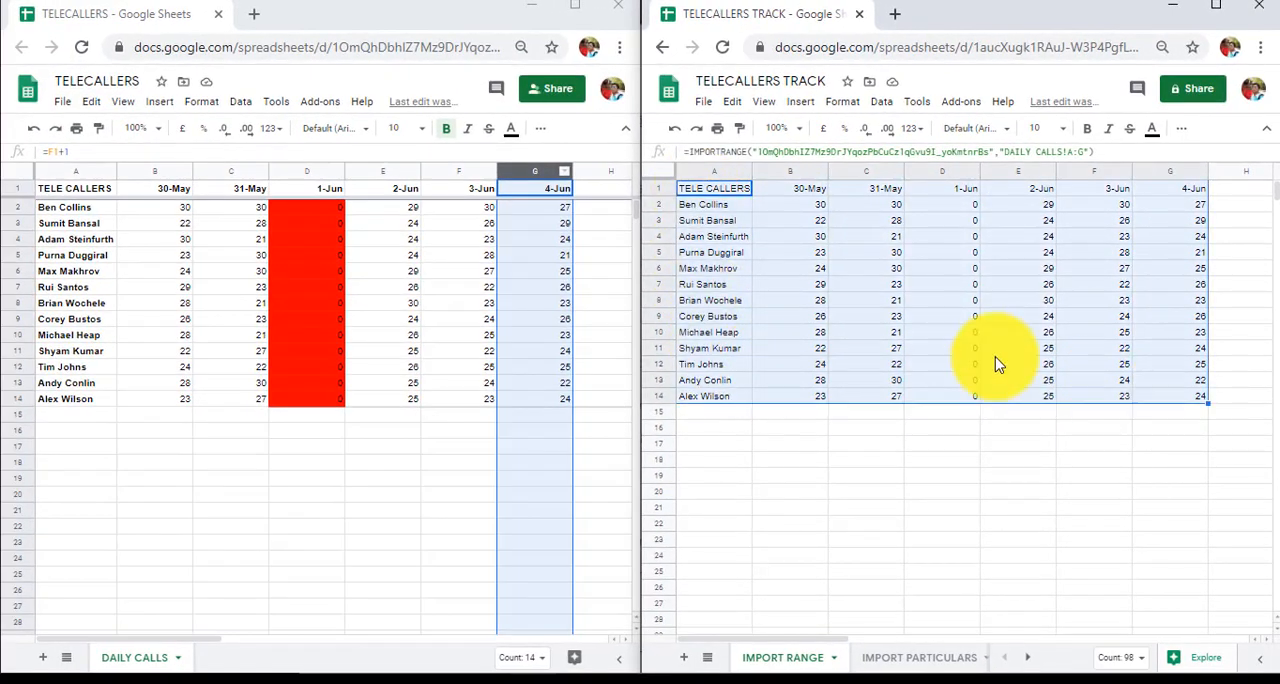
click(795, 285)
click(895, 285)
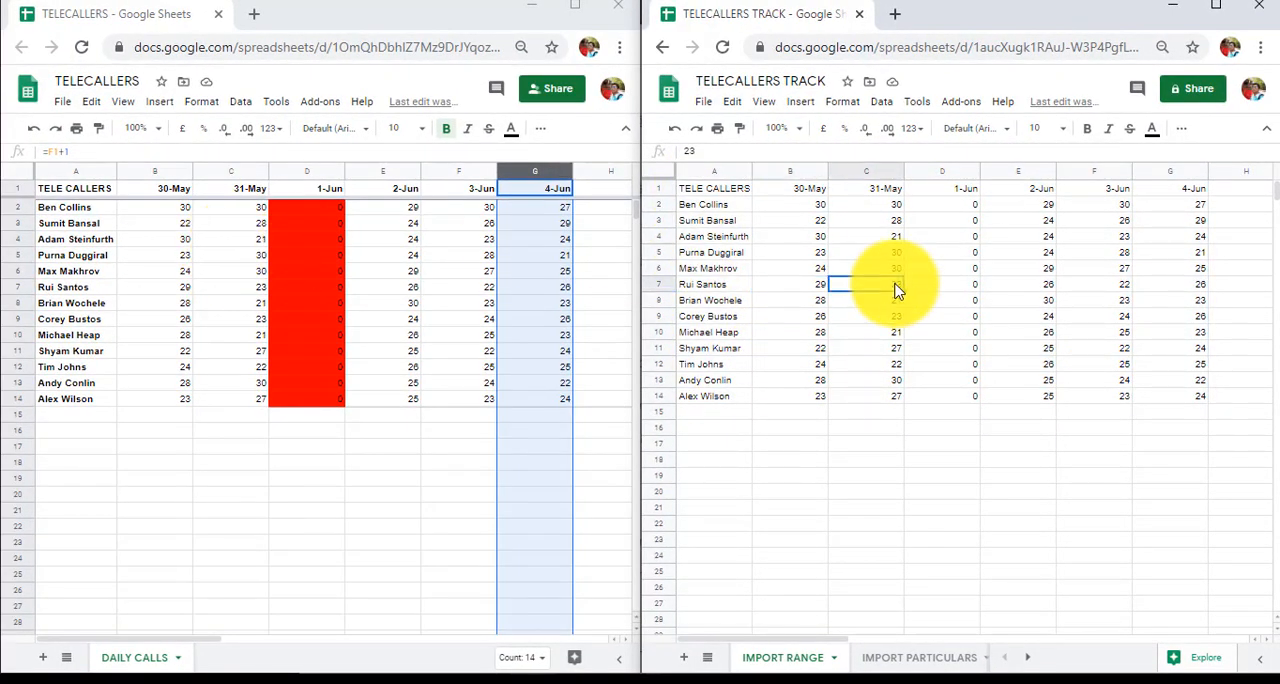
Open the IMPORT PARTICULARS sheet and select the red 1-Jun column in the source DAILY CALLS sheet
click(915, 657)
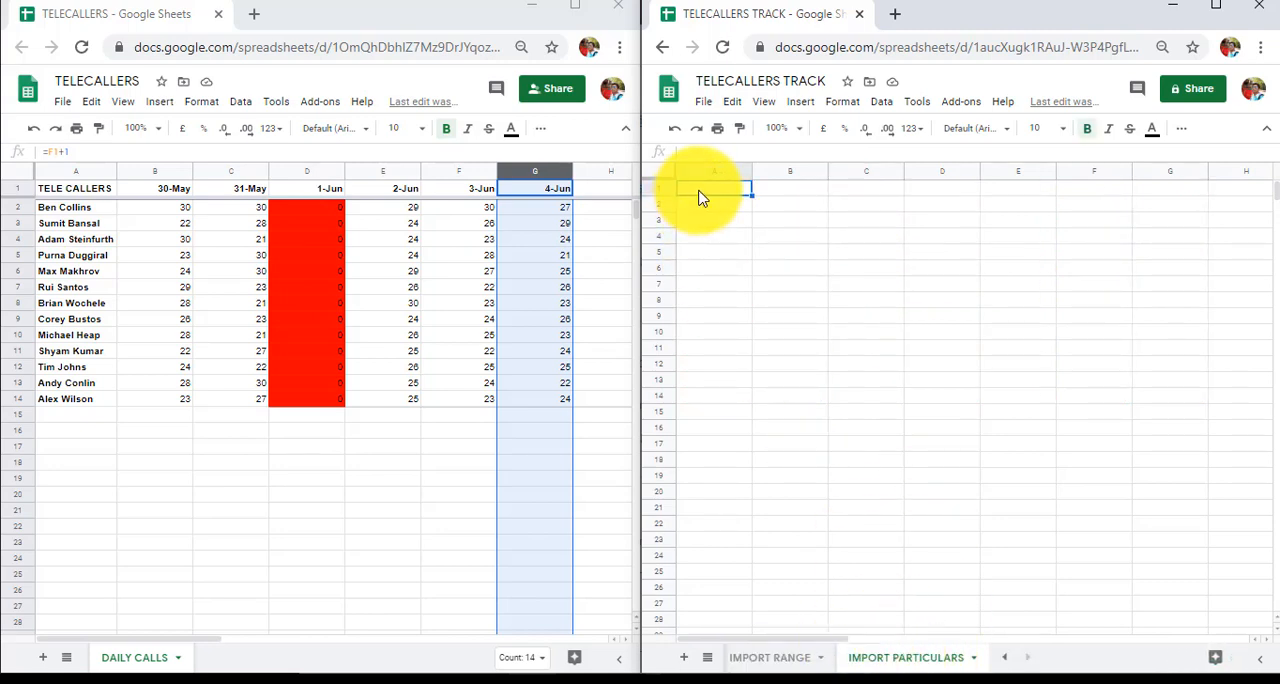
click(709, 251)
click(306, 171)
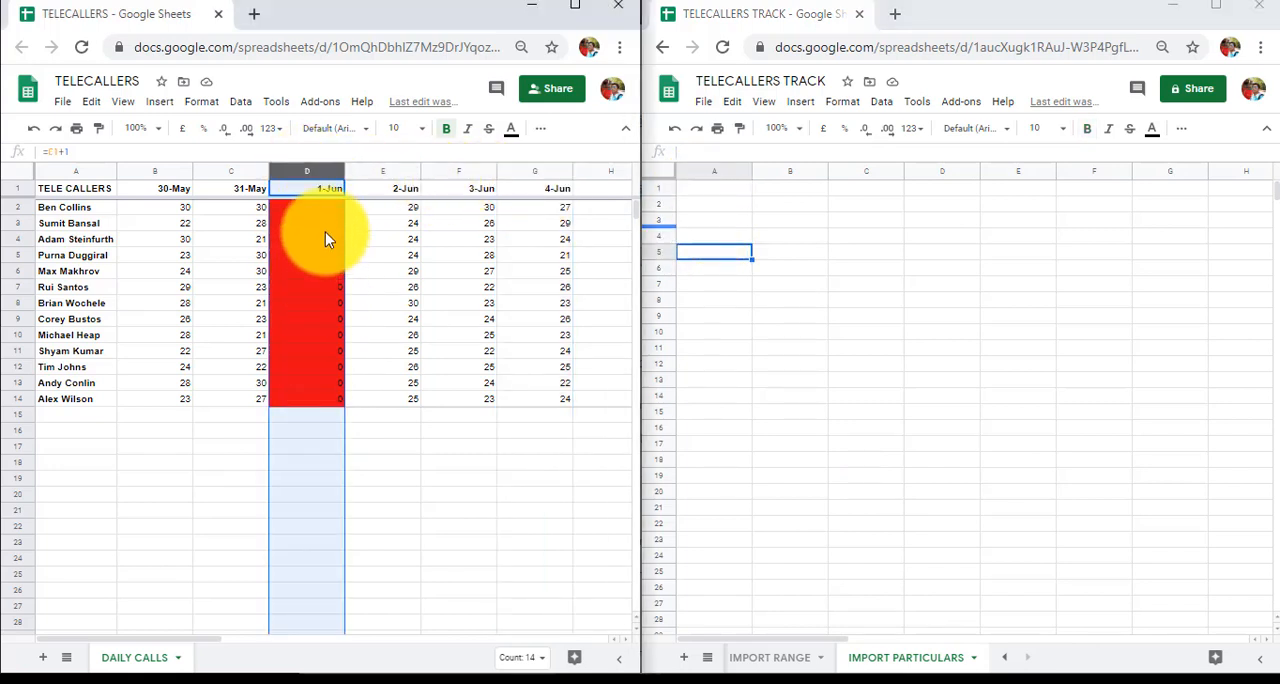
In A1 of the IMPORT PARTICULARS sheet, start an array formula ={IMPORTRANGE( with the TELECALLERS spreadsheet's ID
click(706, 194)
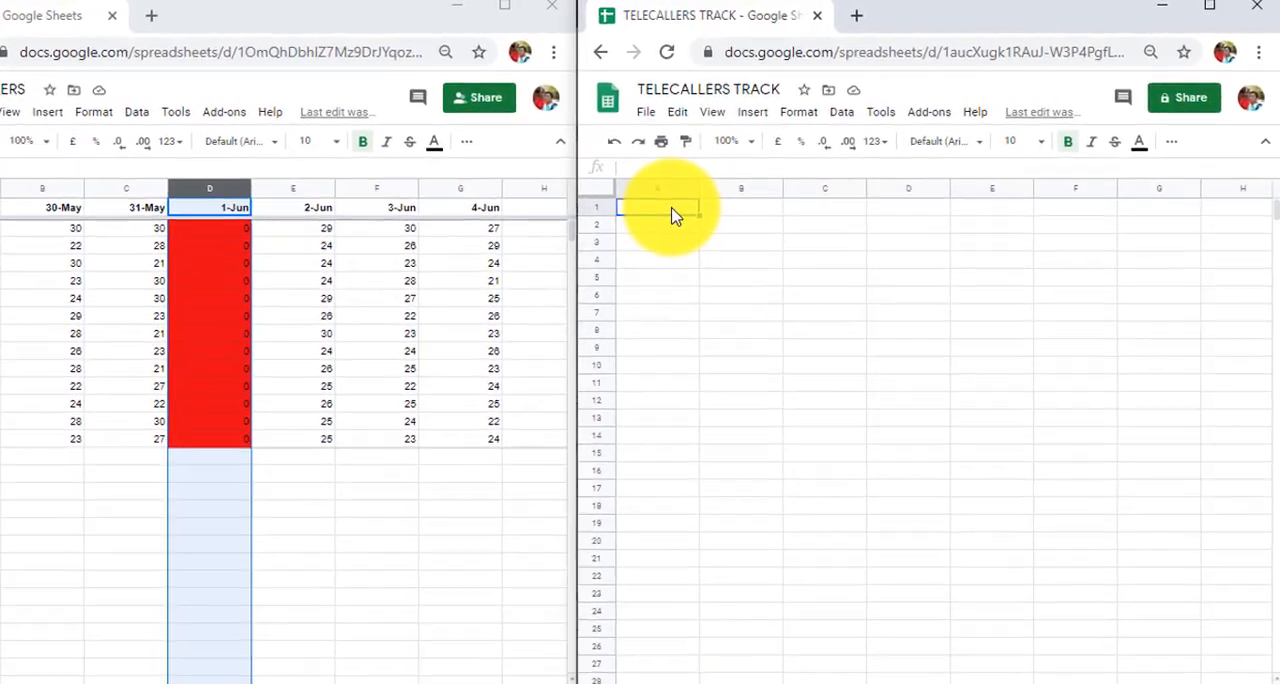
text(=)
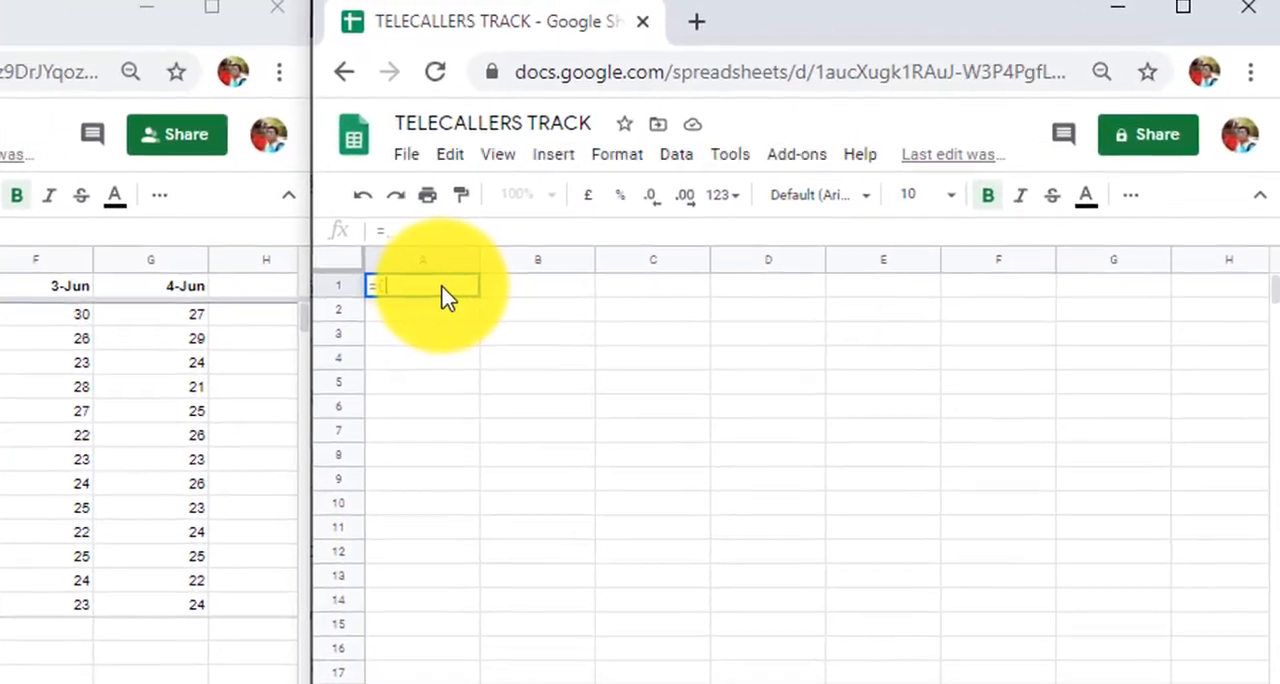
text((importr)
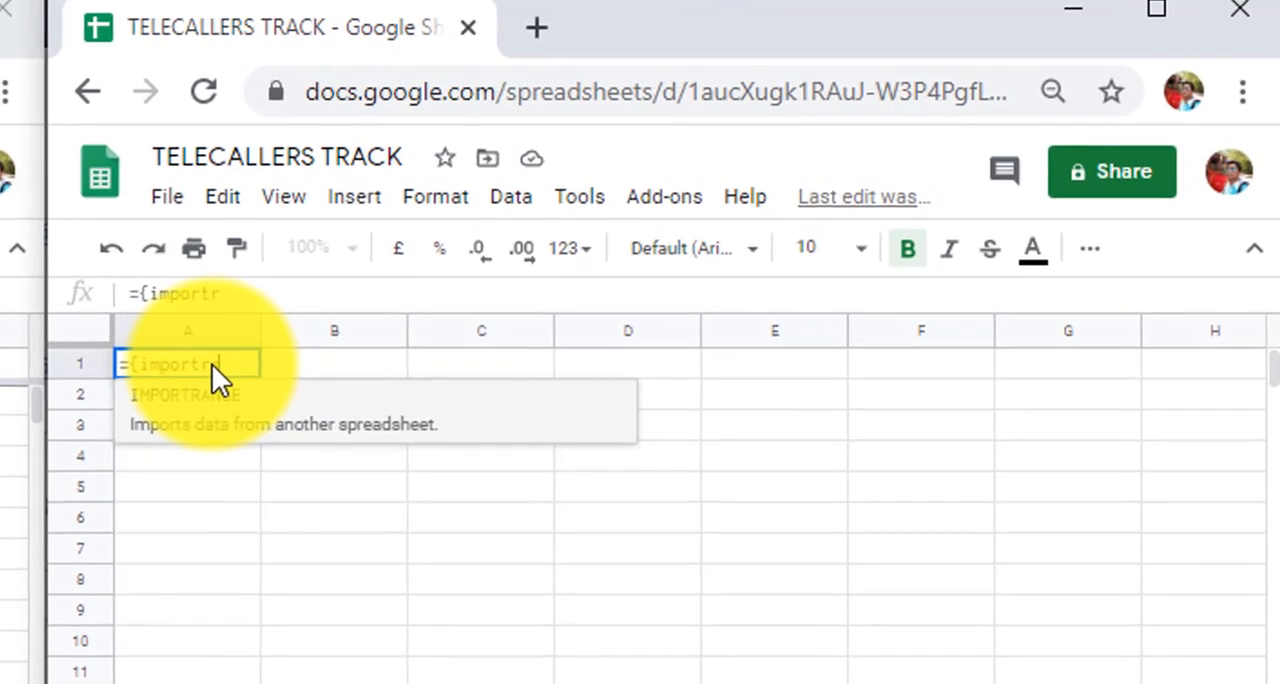
key(Tab)
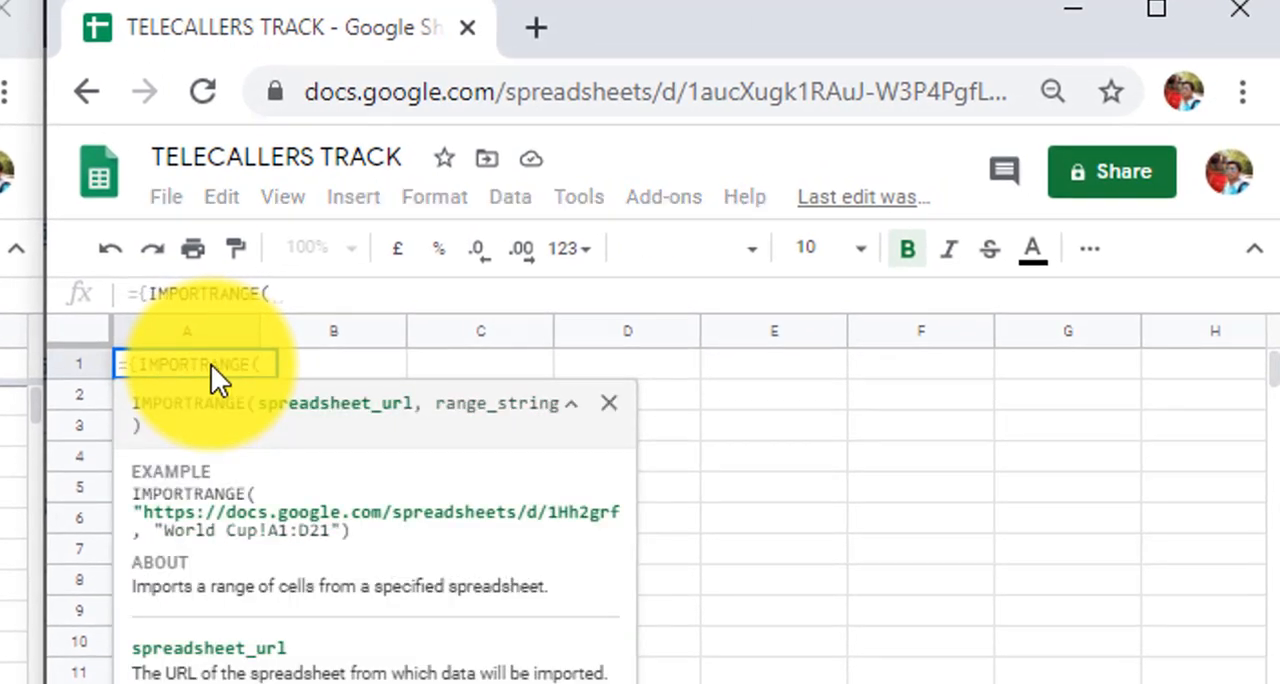
text(")
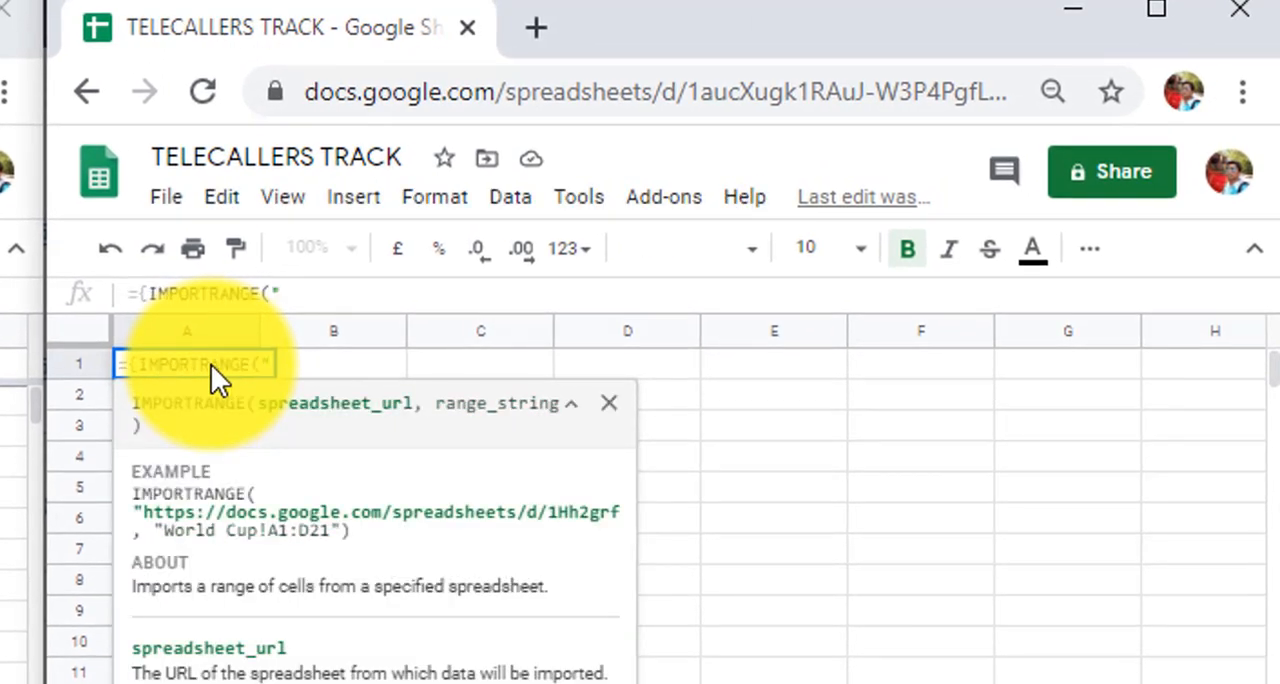
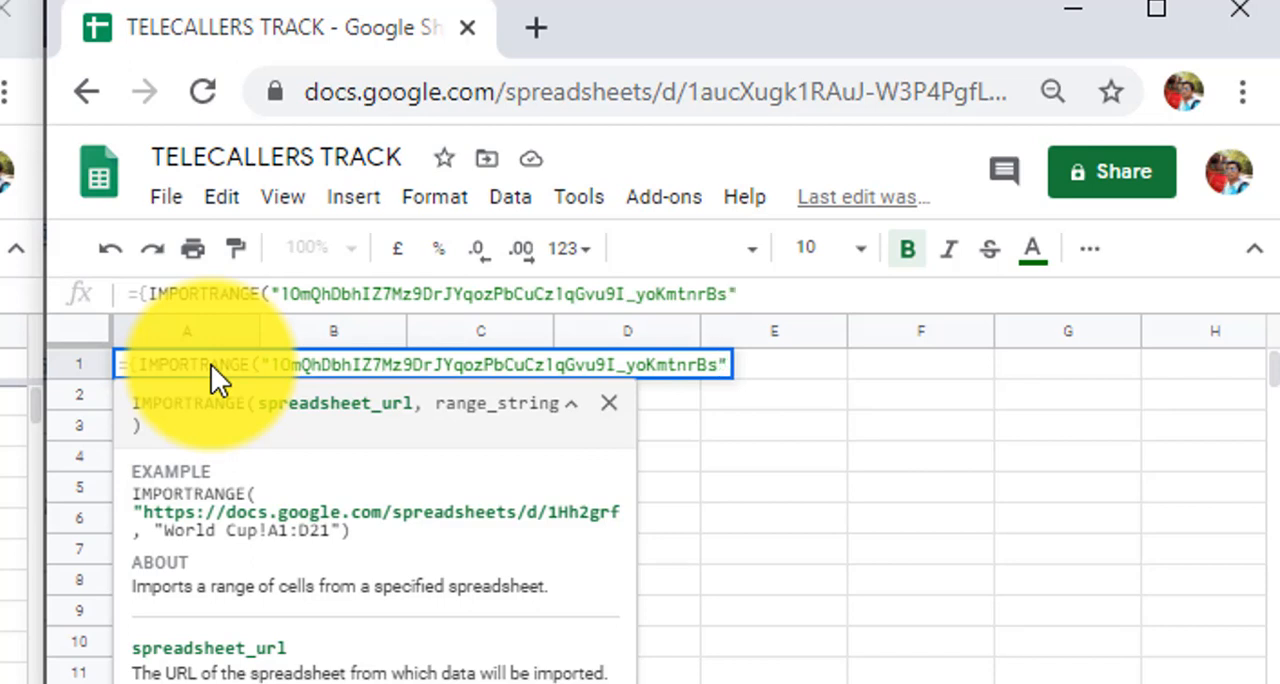
Add the range "DAILY CALLS!A:C" to the array formula's first IMPORTRANGE function and close its parenthesis
text(, )
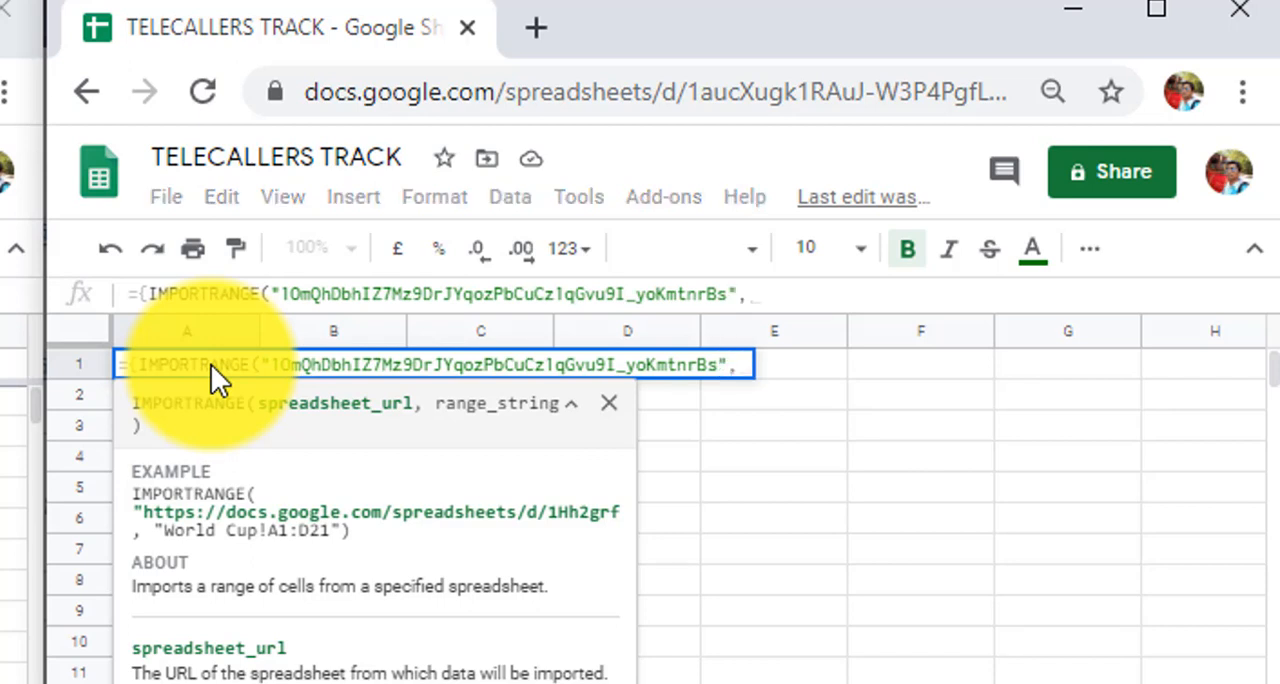
text(")
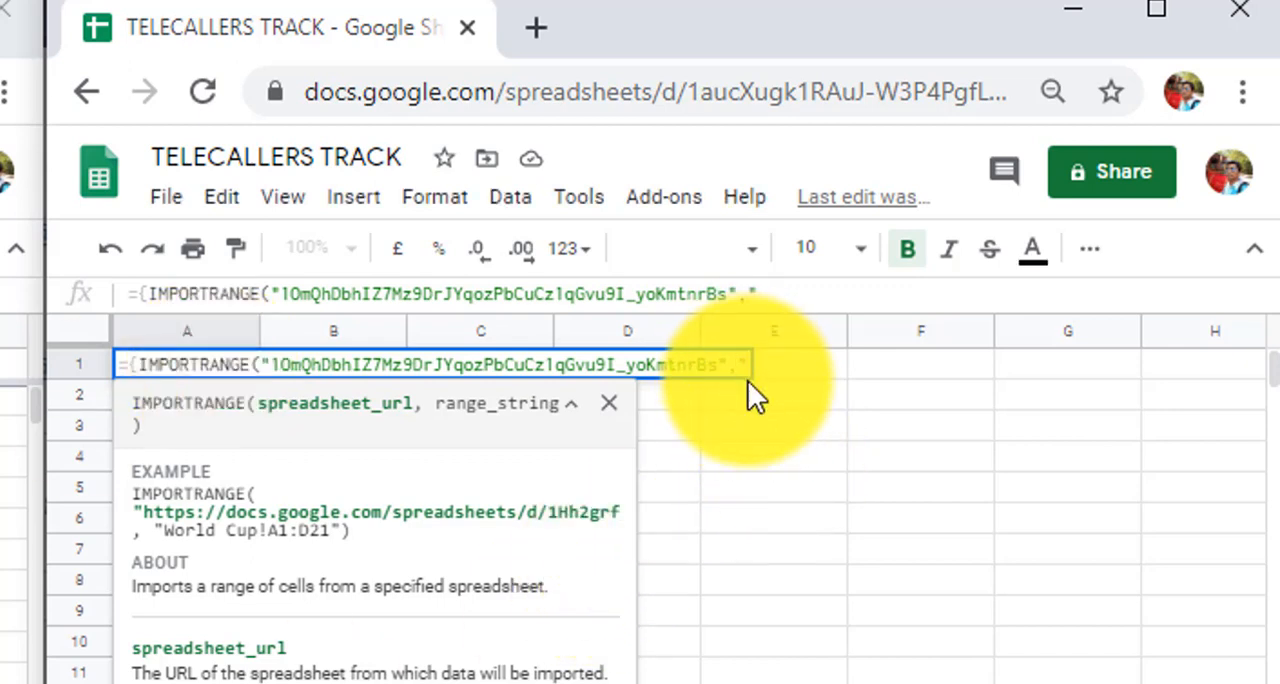
text(DAILY CAL)
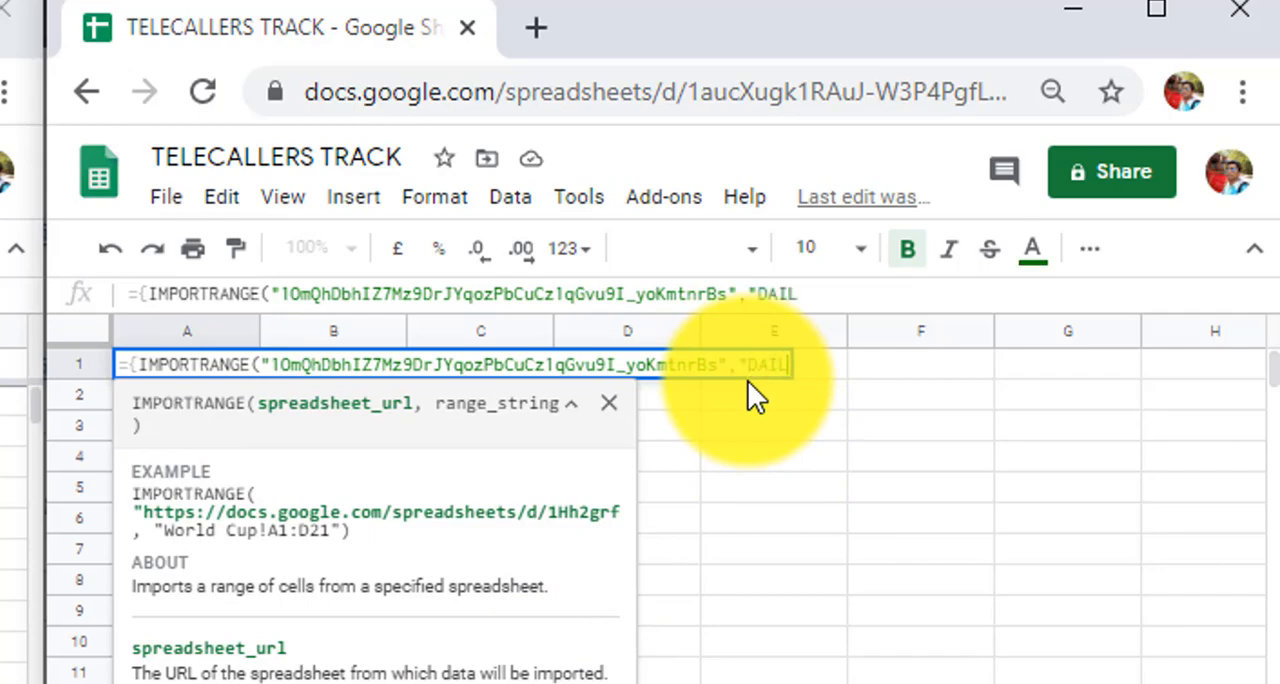
text(LS!)
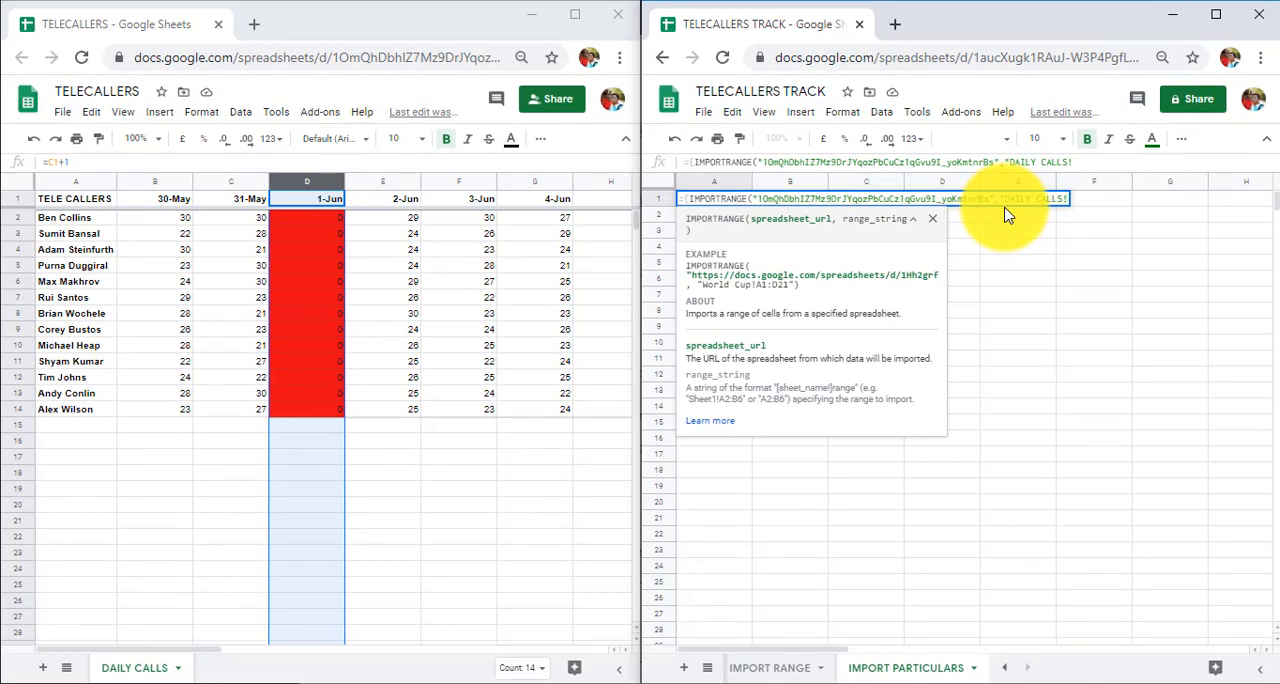
drag(75, 181, 231, 181)
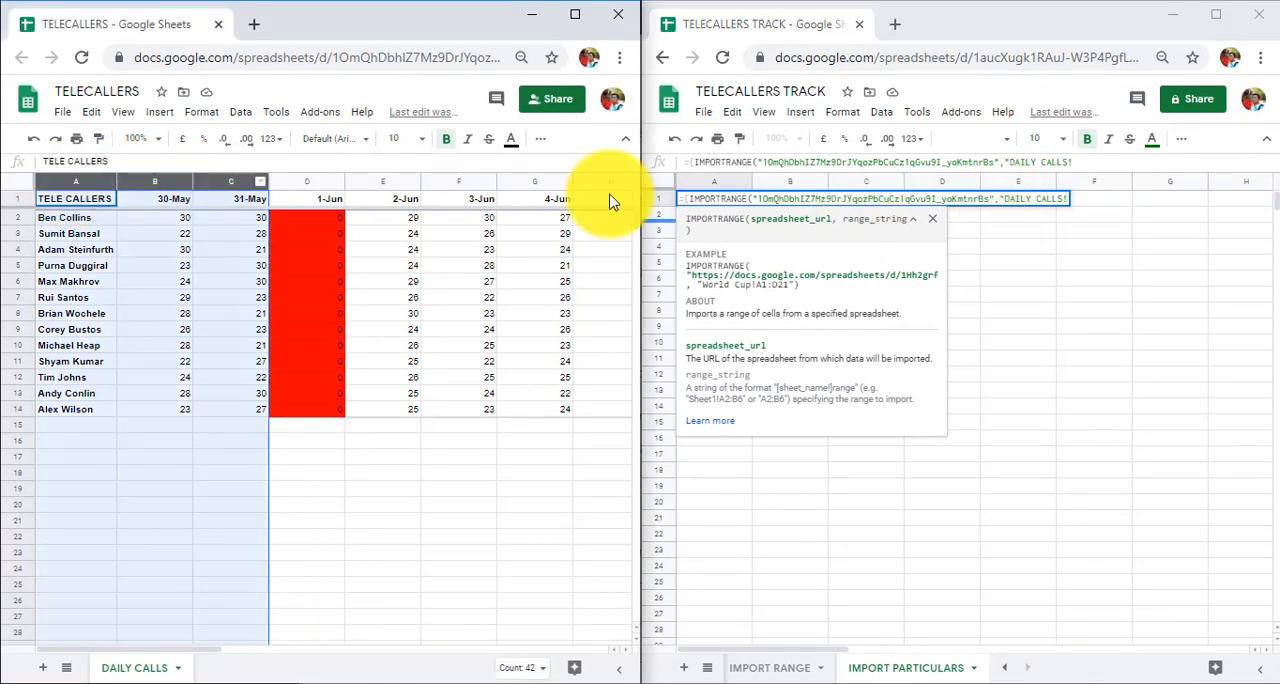
click(1063, 200)
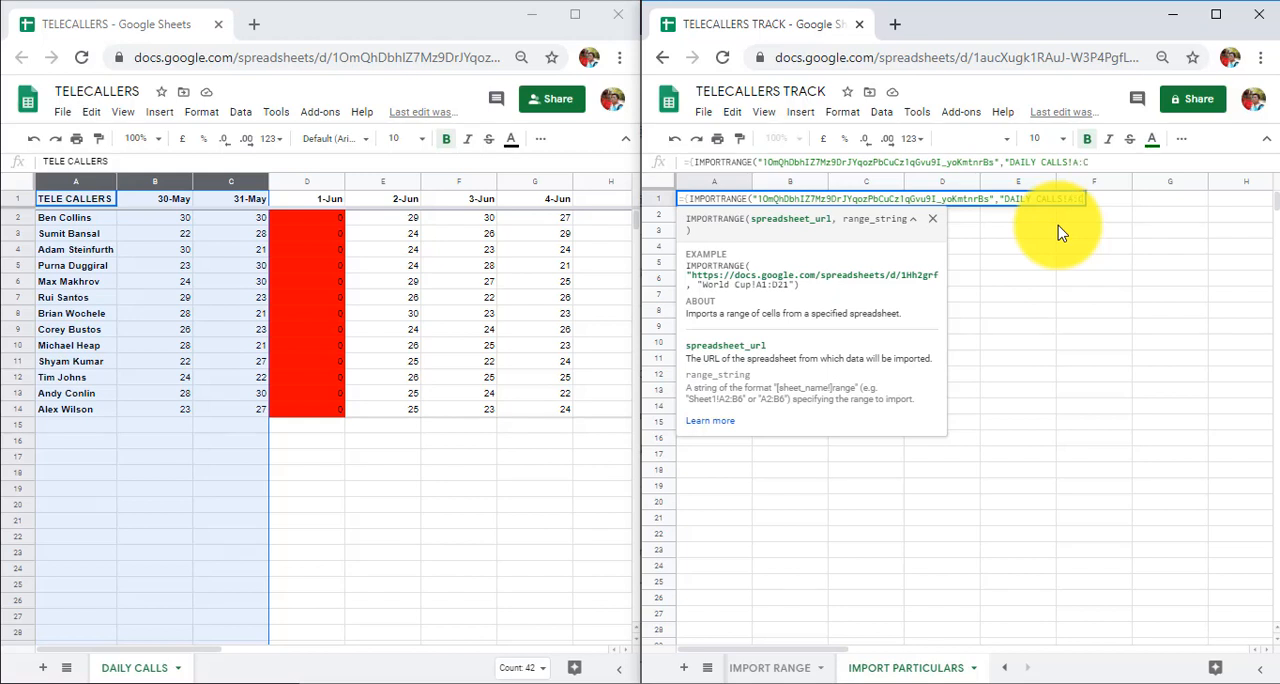
text())
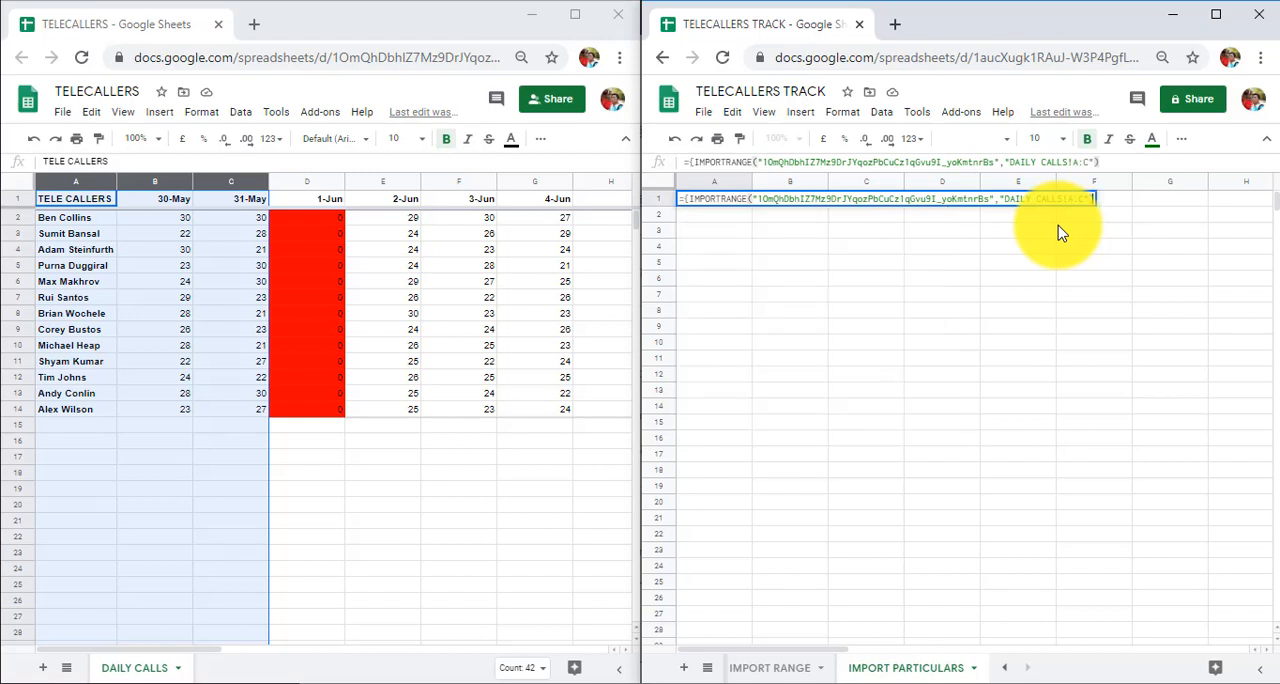
text(,)
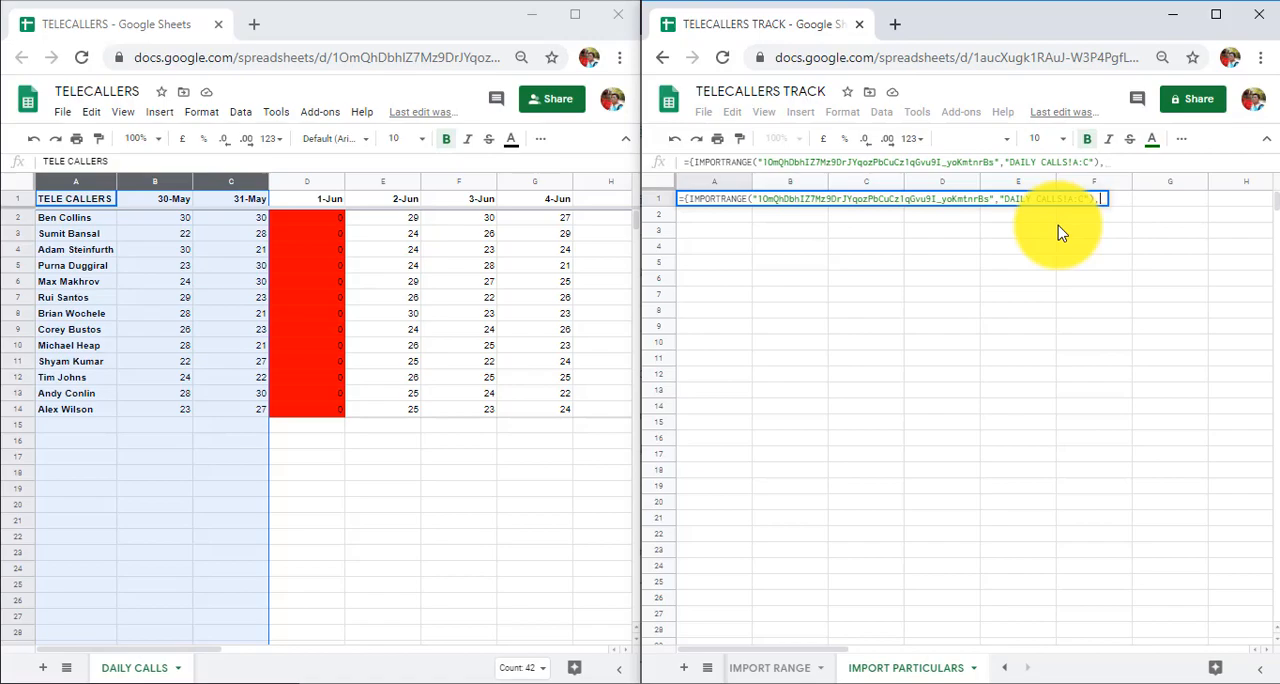
text(importra)
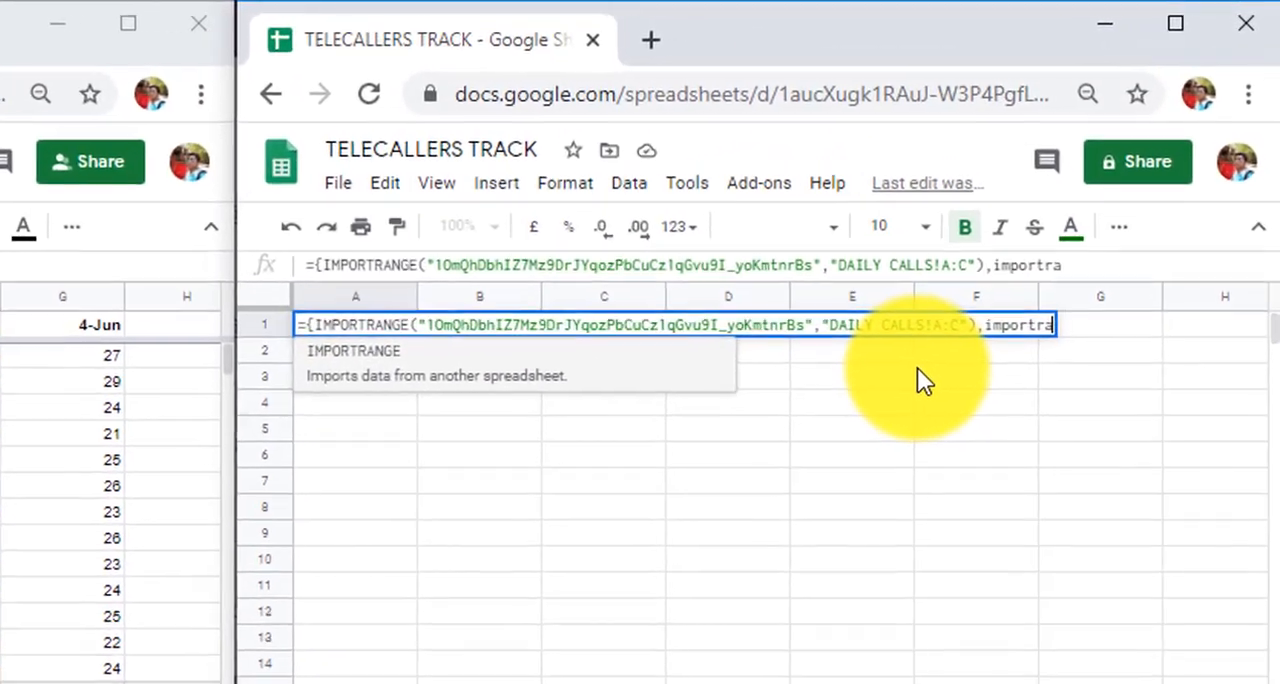
Add a comma and a second IMPORTRANGE function with the TELECALLERS spreadsheet's ID to the array formula
key(Tab)
text(")
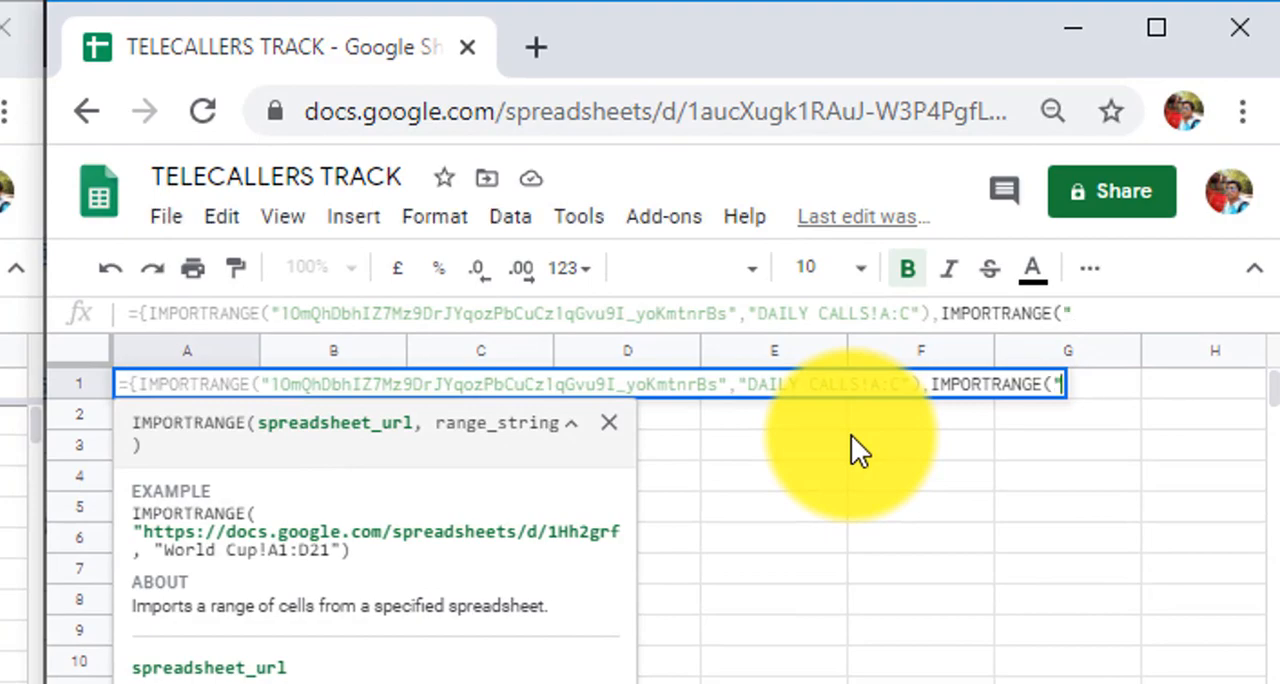
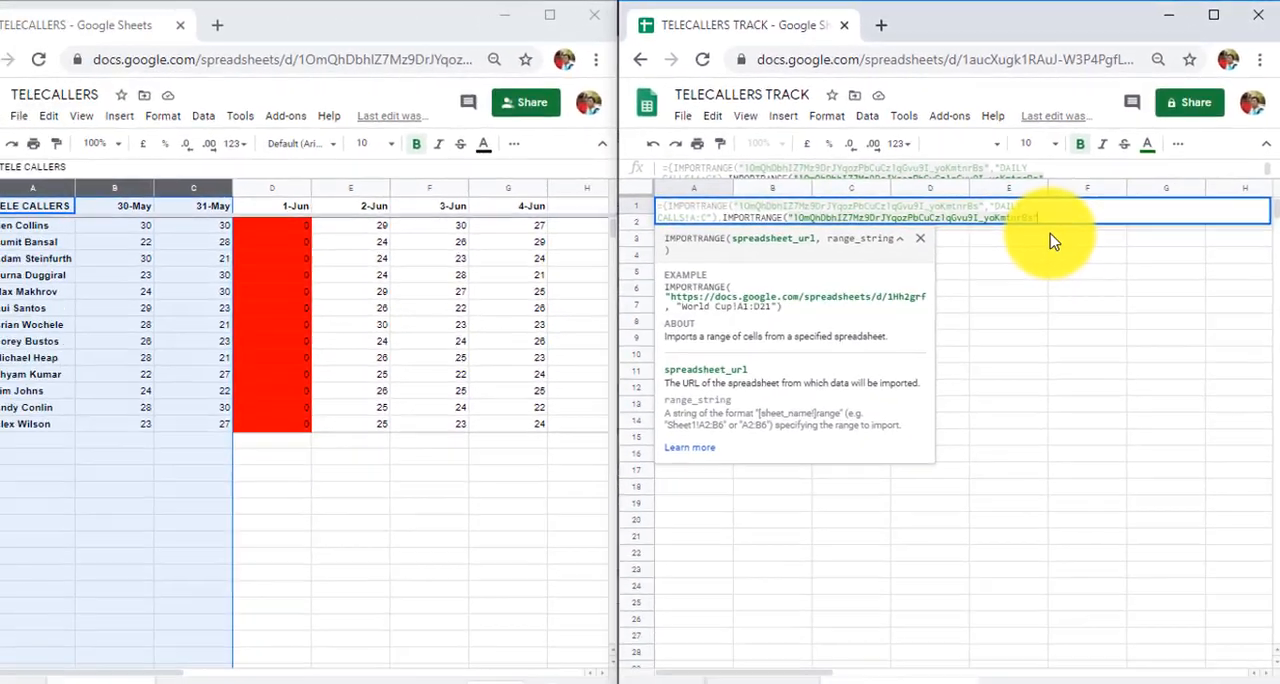
Give the second IMPORTRANGE function the range "DAILY CALLS!E:G", then close its parenthesis and the array's curly brace and enter the formula
text(","DAILY CALLS!E:G)
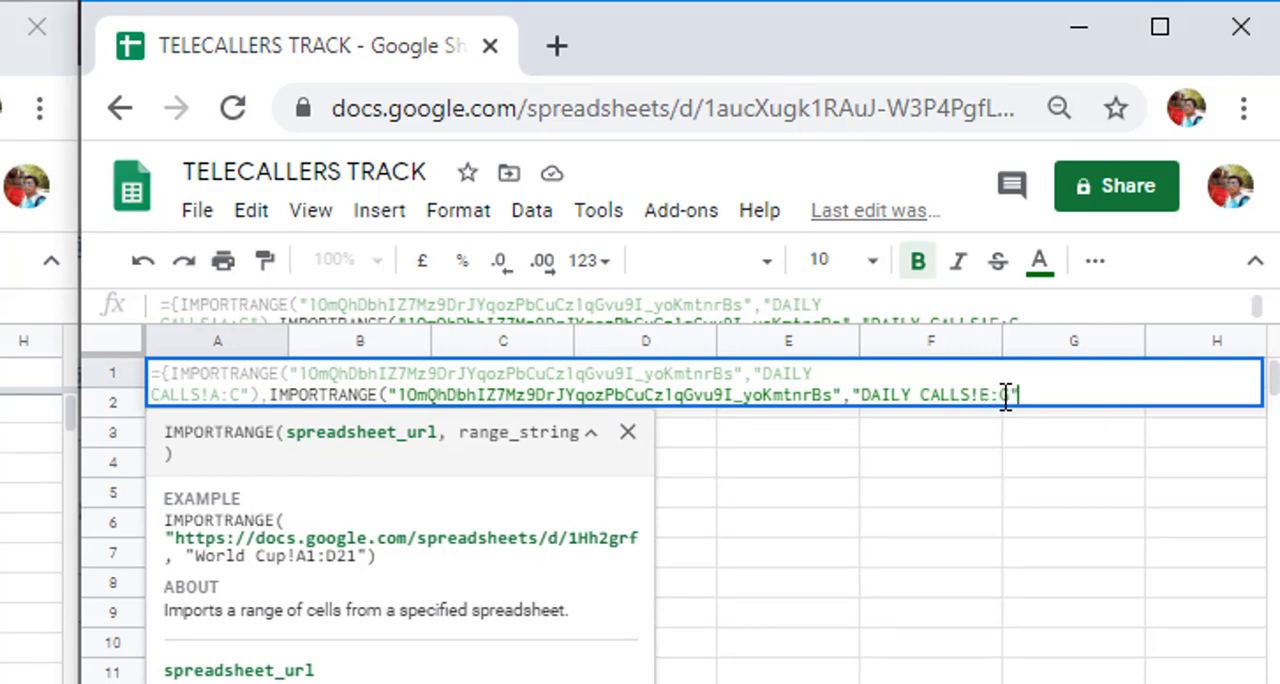
text())
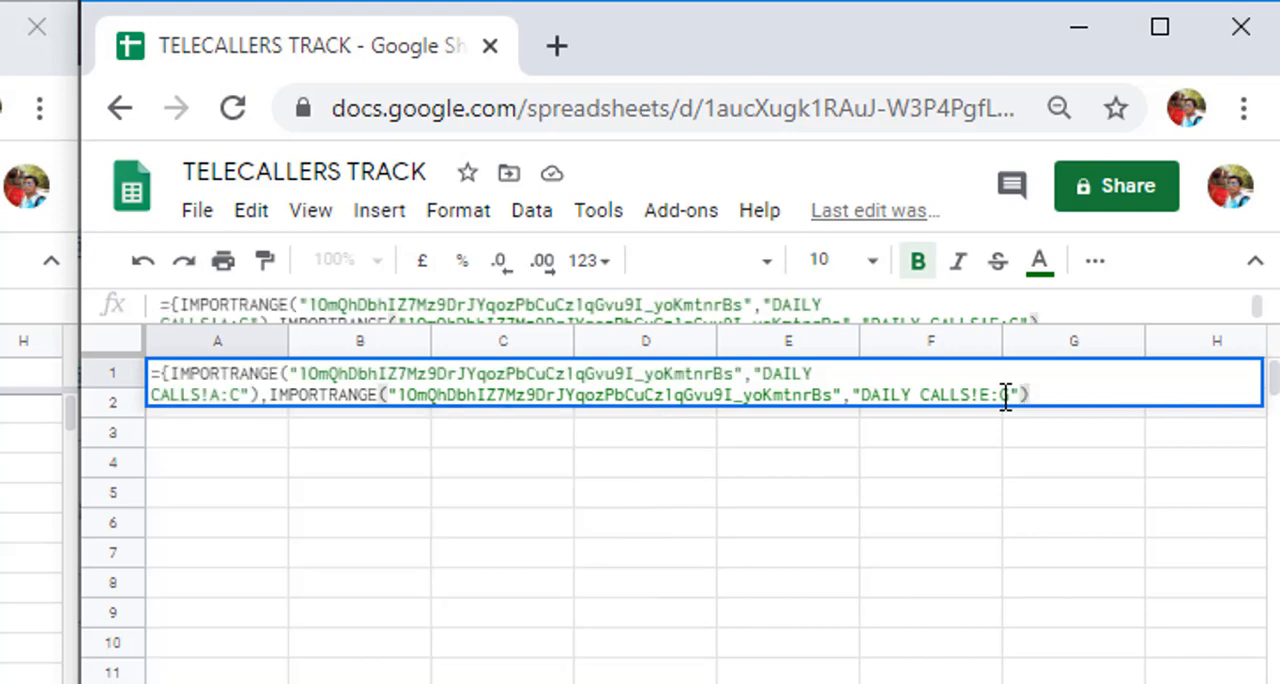
key(Return)
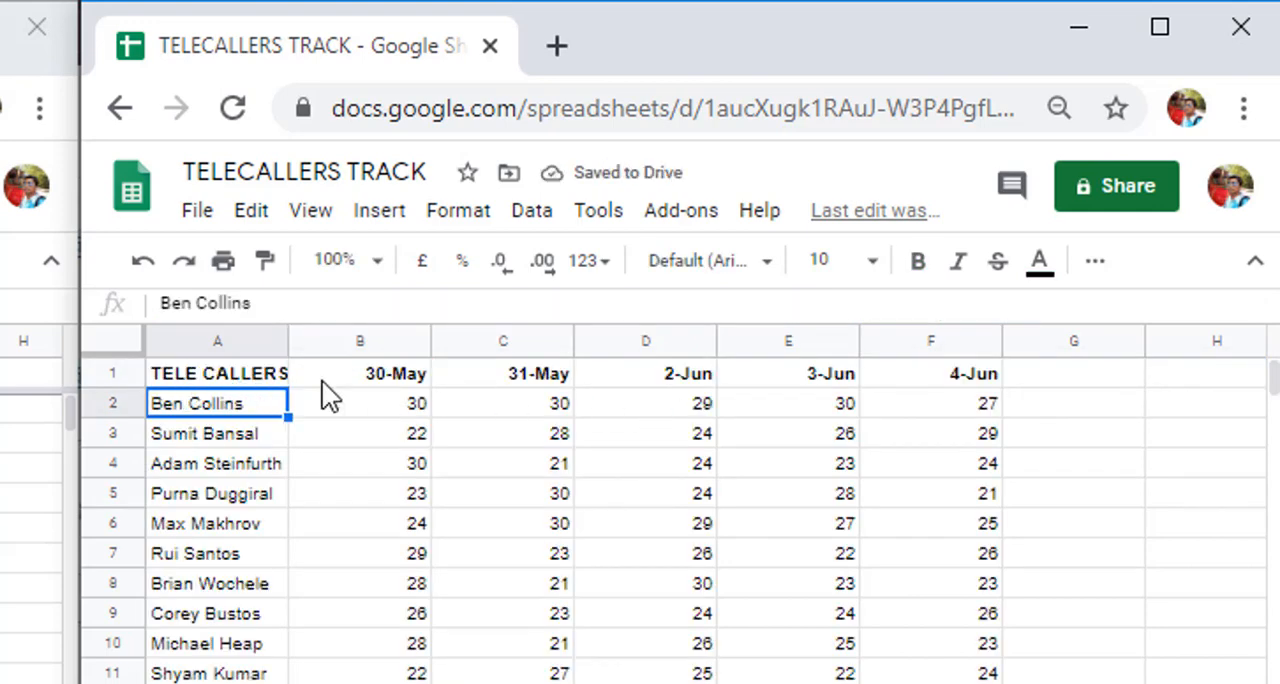
Check the imported table in the IMPORT PARTICULARS sheet, highlighting the whole range, the telecaller names and the 2-Jun column
click(228, 380)
drag(230, 381, 1074, 683)
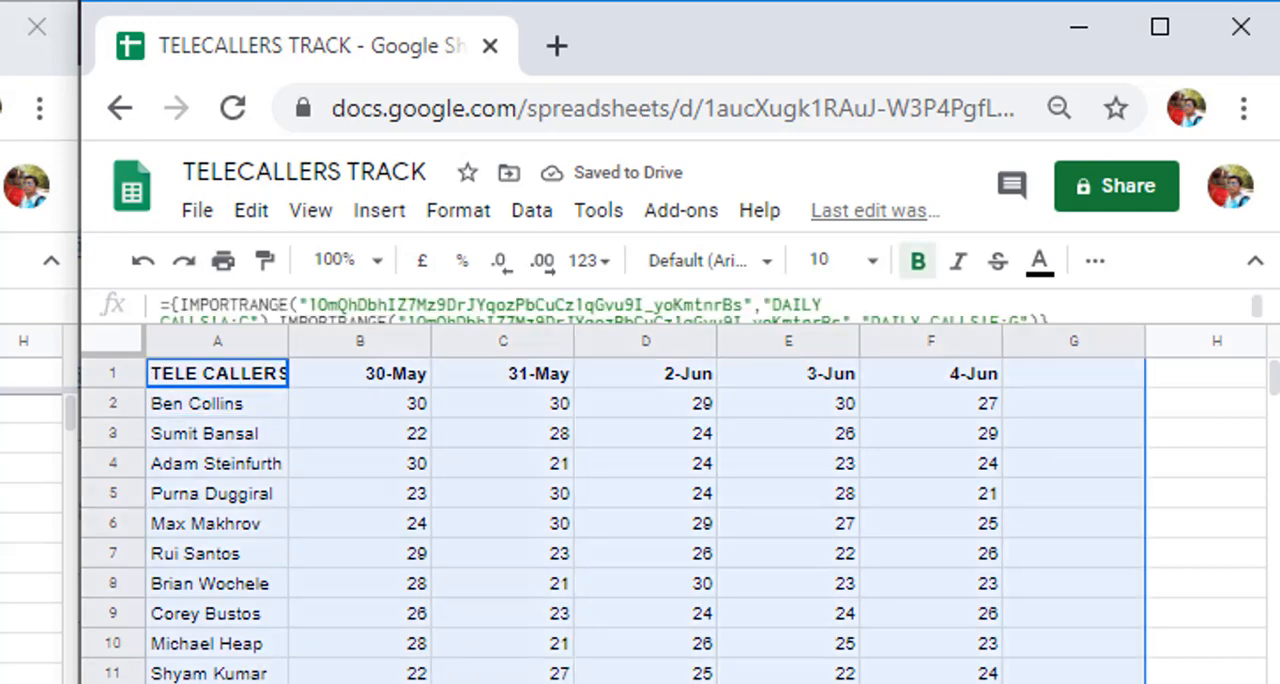
click(931, 683)
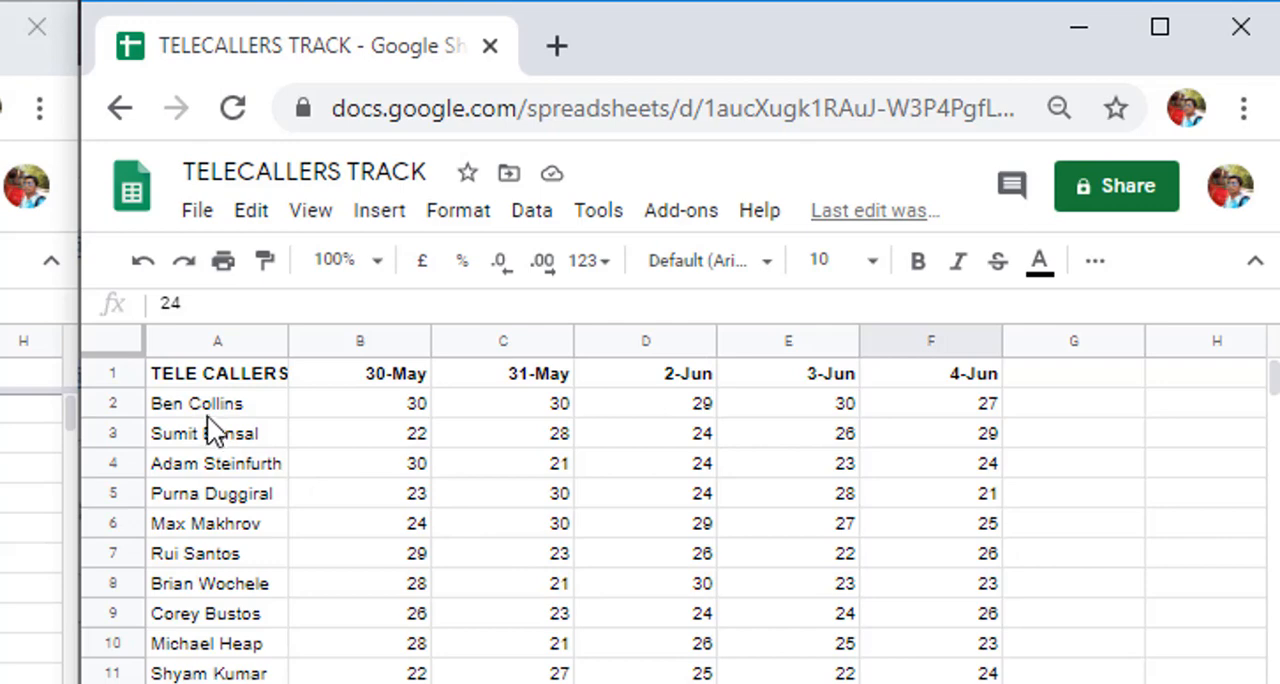
drag(207, 408, 215, 683)
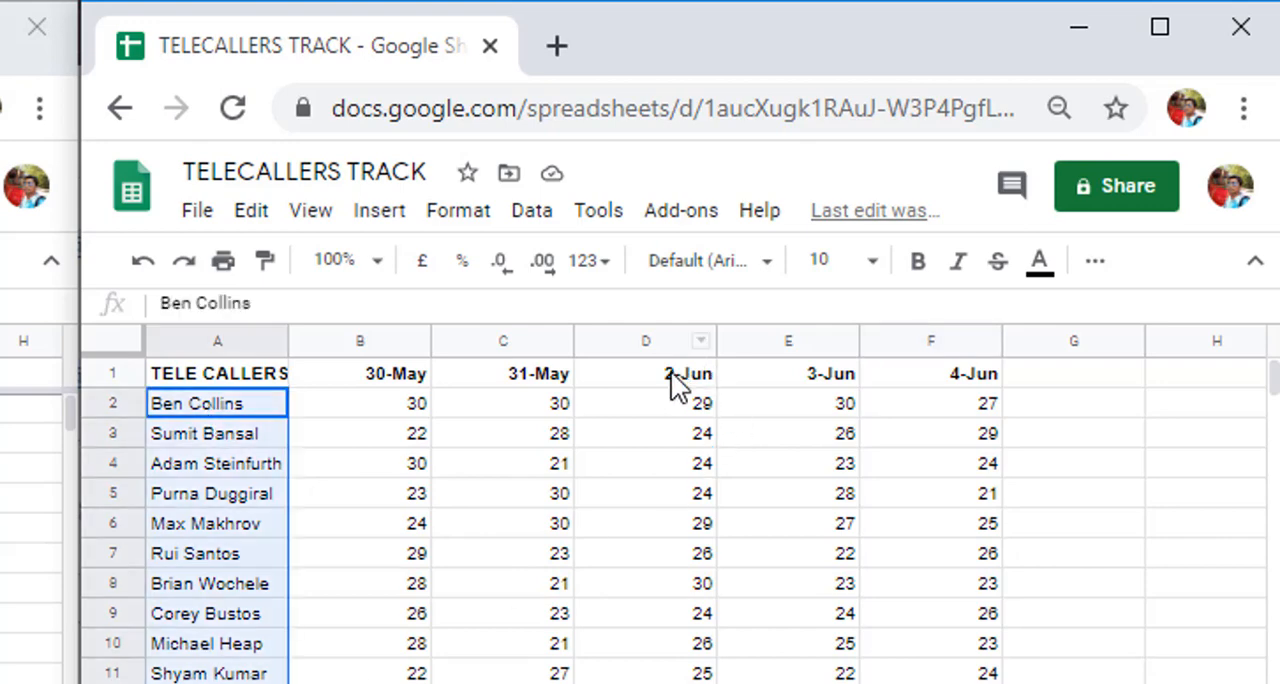
drag(676, 385, 650, 683)
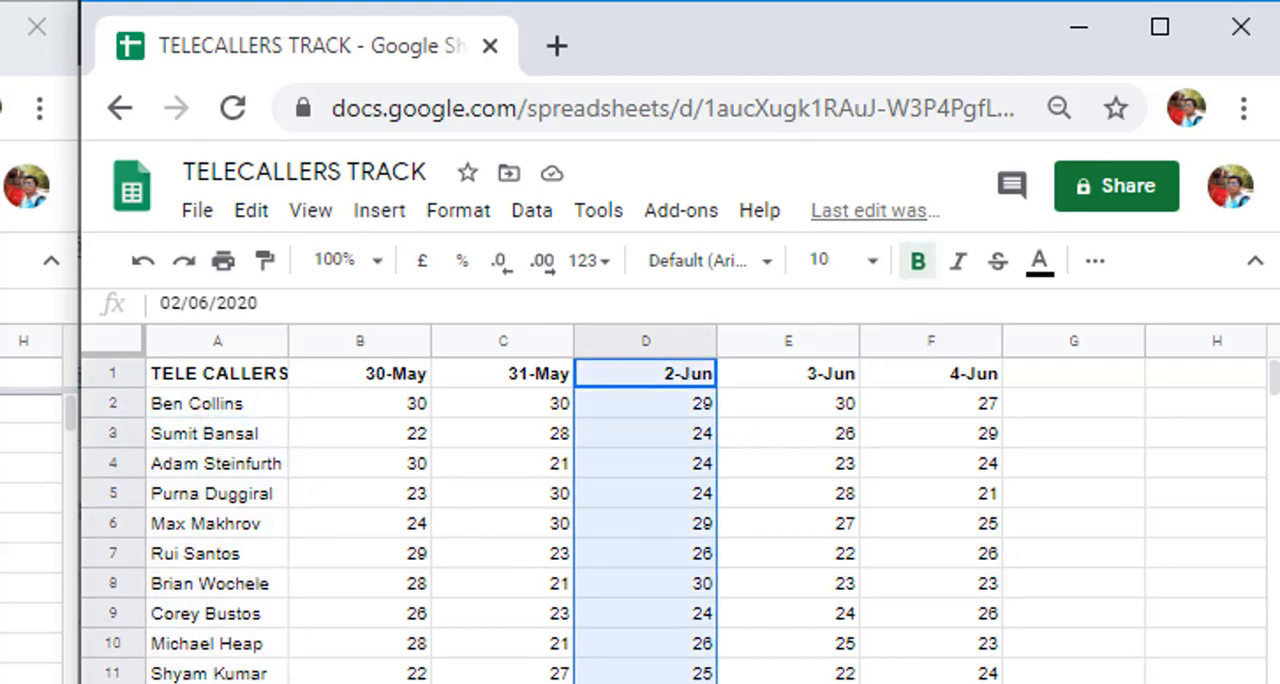